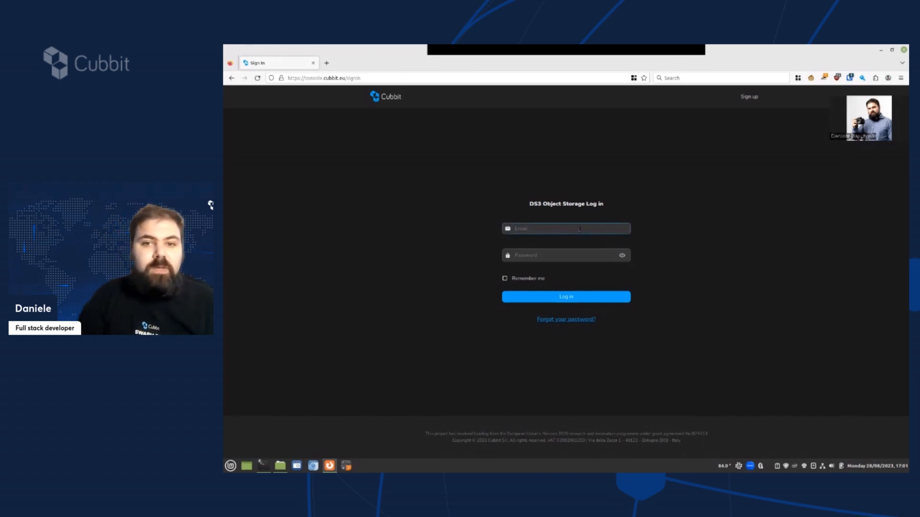
Step: Open the sign-up form and pause the background utility in the system tray
left_click(749, 97)
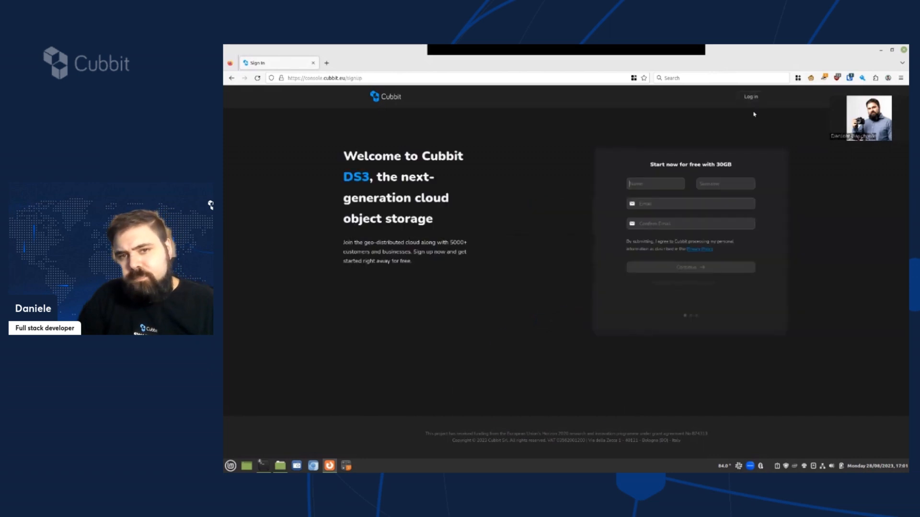
left_click(665, 184)
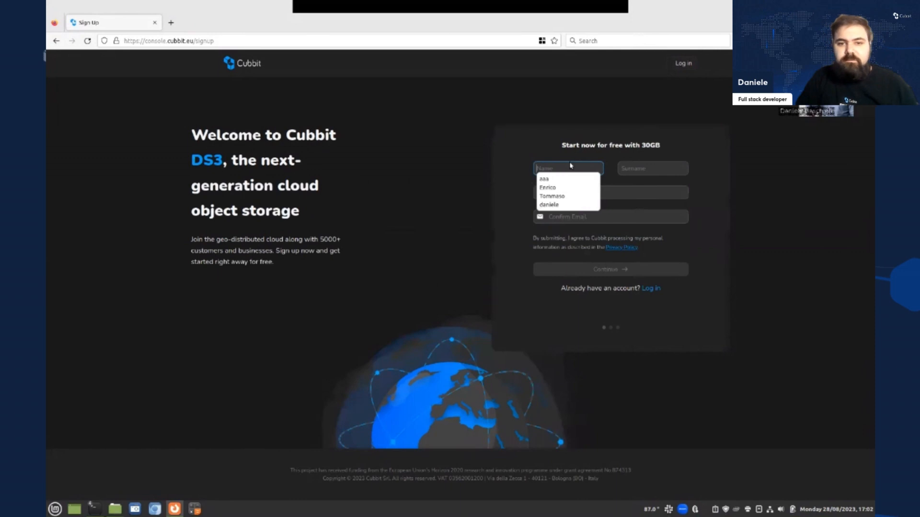
left_click(704, 508)
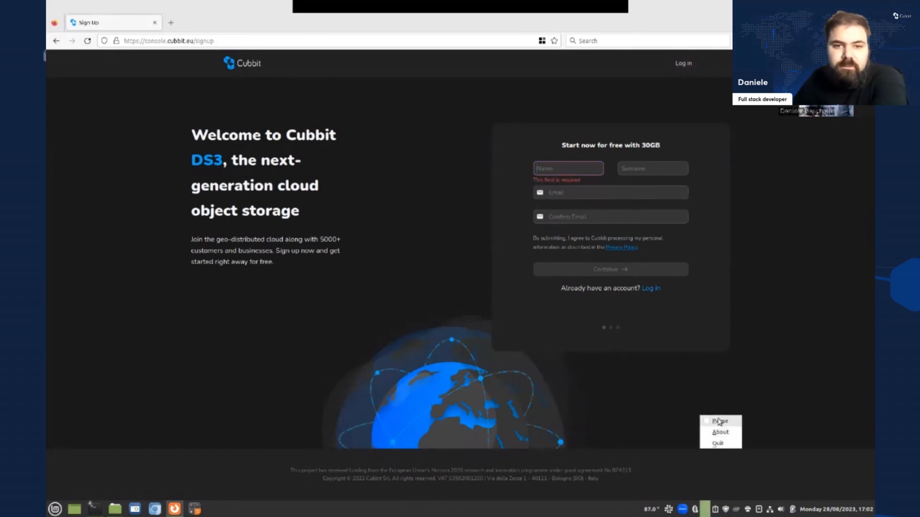
left_click(718, 421)
Step: Fill in the registrant's first name, surname and e-mail address
key("Tab")
key("Tab")
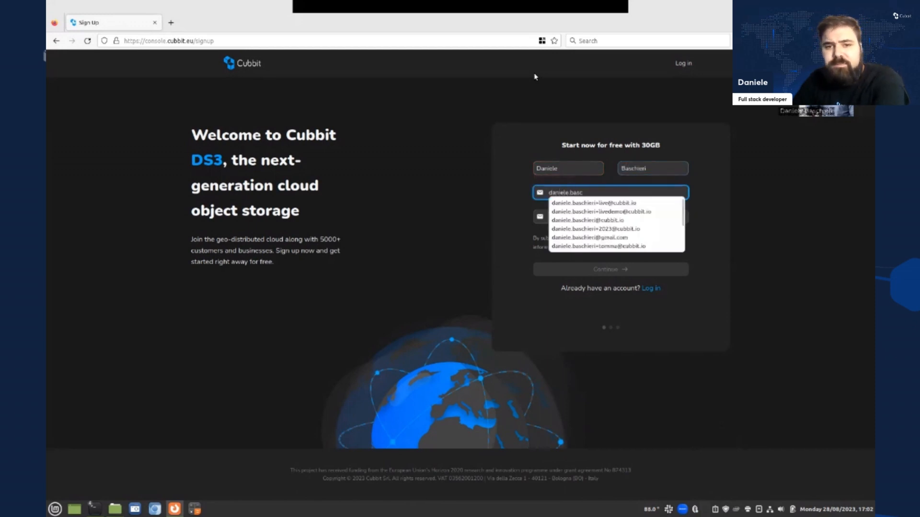
key("Down")
key("Down")
key("Return")
key("Tab")
key("ctrl+a")
Step: Copy the entered e-mail address into the e-mail confirmation and continue the sign-up
triple_click(662, 193)
key("ctrl+c")
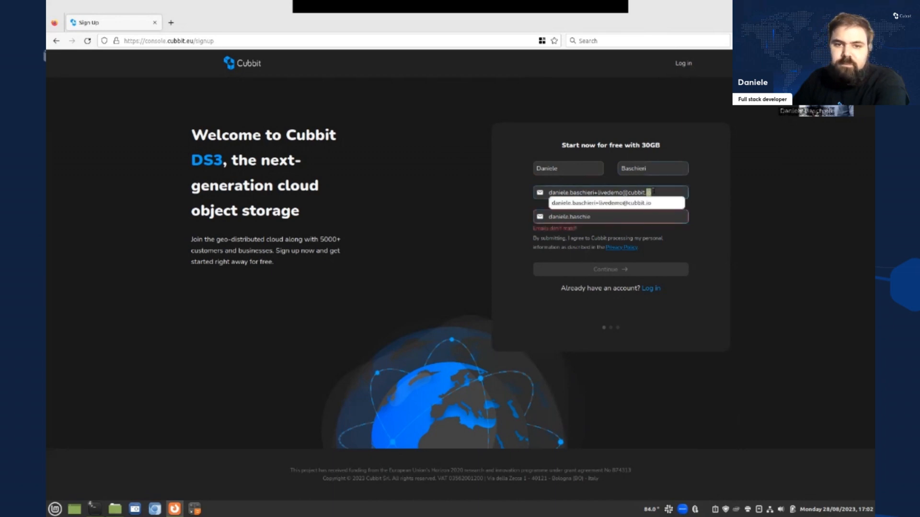
left_click(613, 219)
key("ctrl+a")
key("ctrl+v")
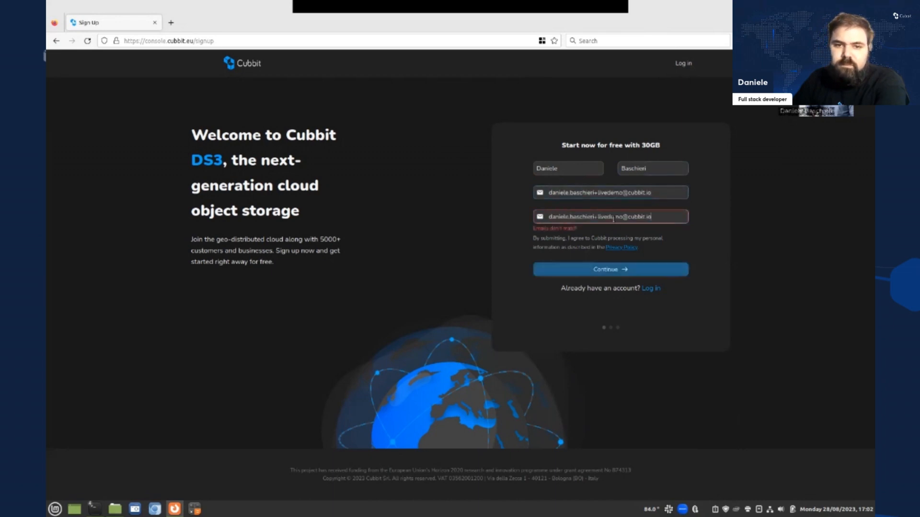
left_click(627, 268)
Step: Choose Italy as the country for the new account
left_click(649, 180)
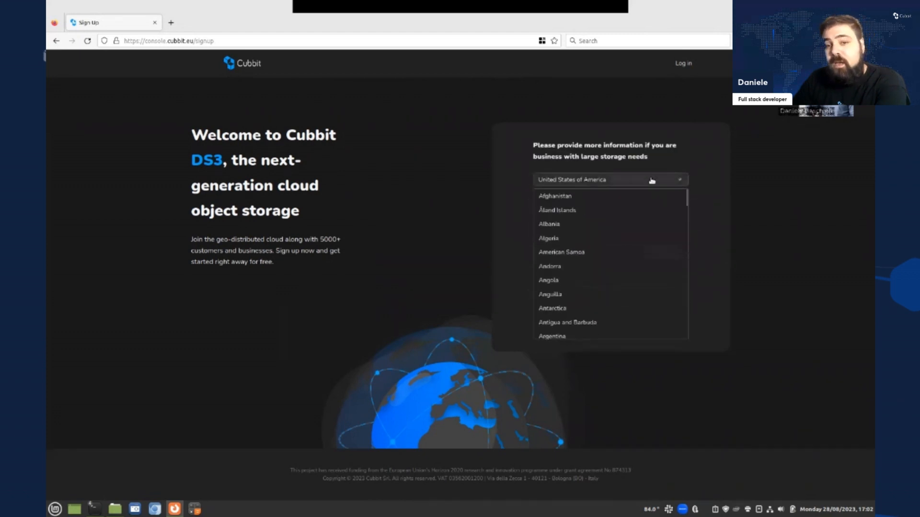
scroll(620, 277, "down", 15)
scroll(622, 277, "down", 10)
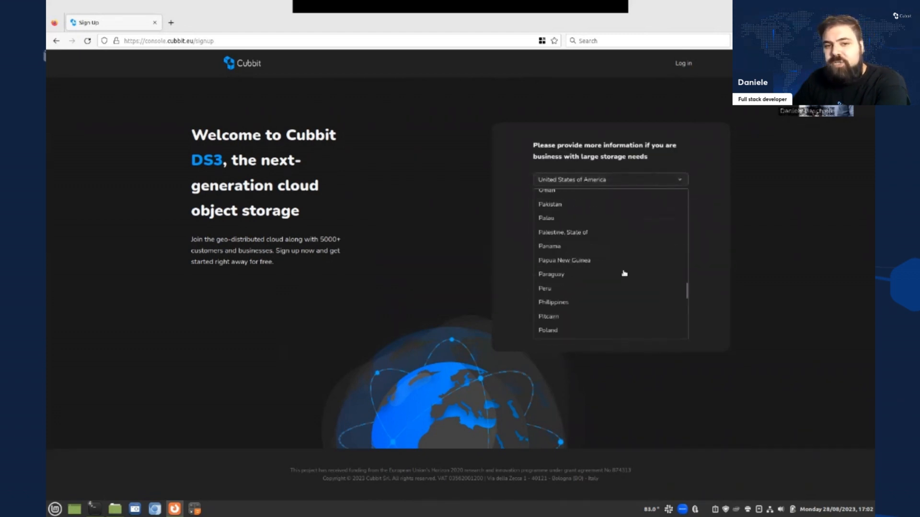
scroll(624, 273, "down", 3)
scroll(624, 273, "up", 9)
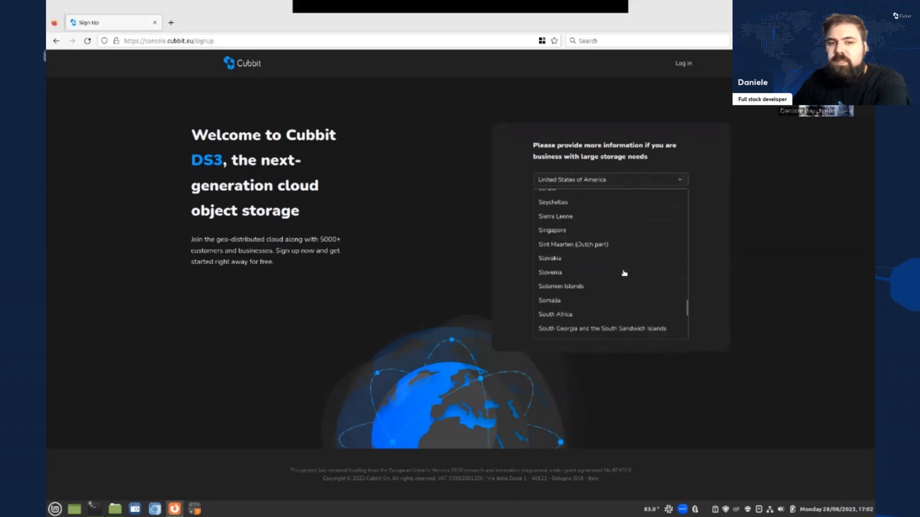
scroll(624, 273, "up", 10)
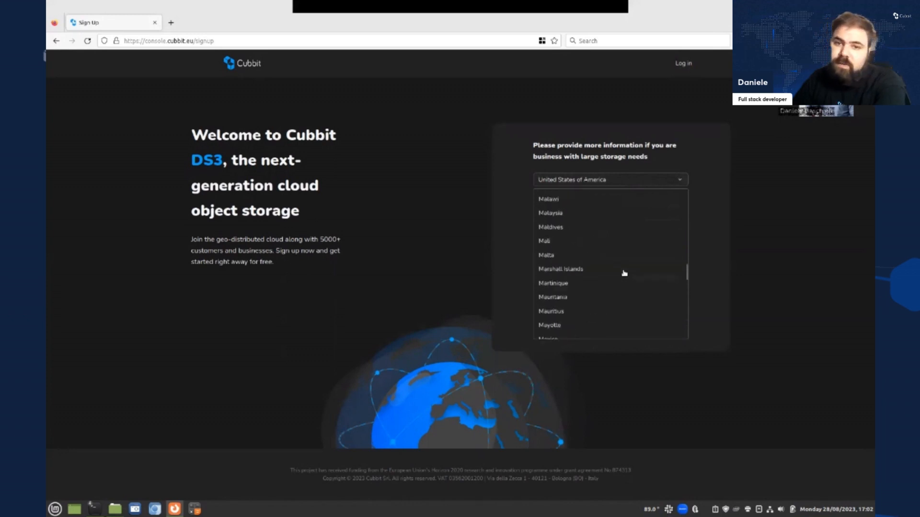
scroll(624, 273, "down", 3)
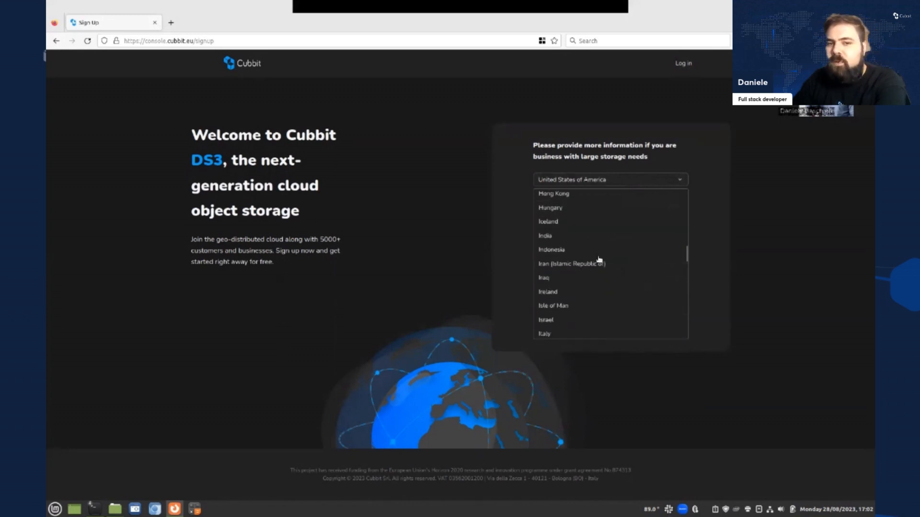
scroll(575, 285, "down", 1)
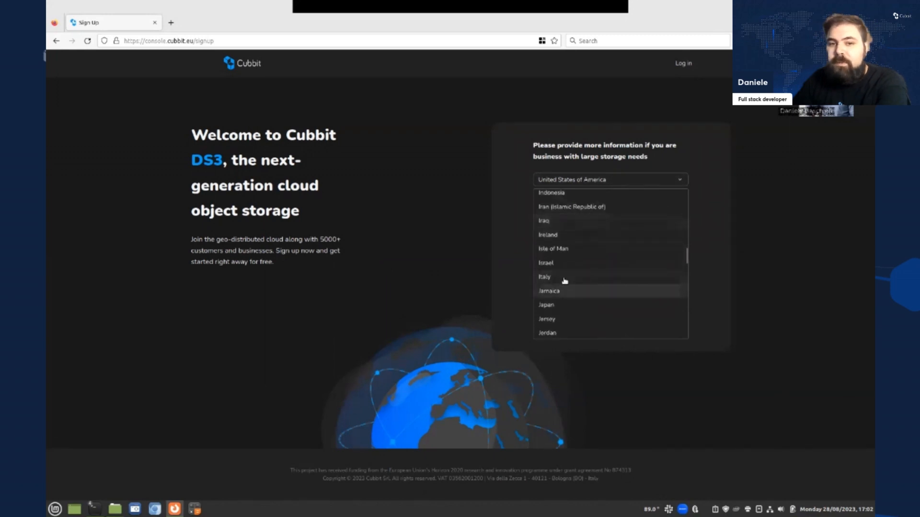
left_click(568, 289)
Step: Enter Cubbit as the company name and fill in the phone number with its country code
left_click(582, 207)
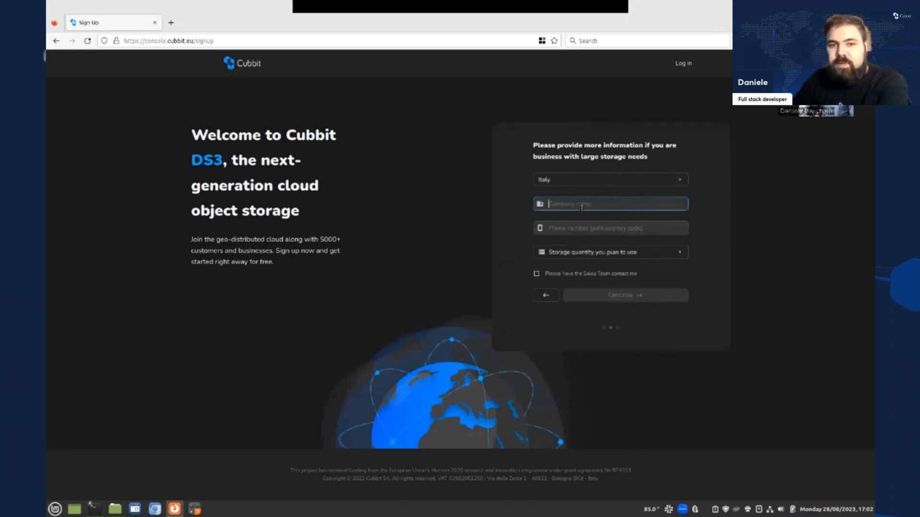
type("Cubbit")
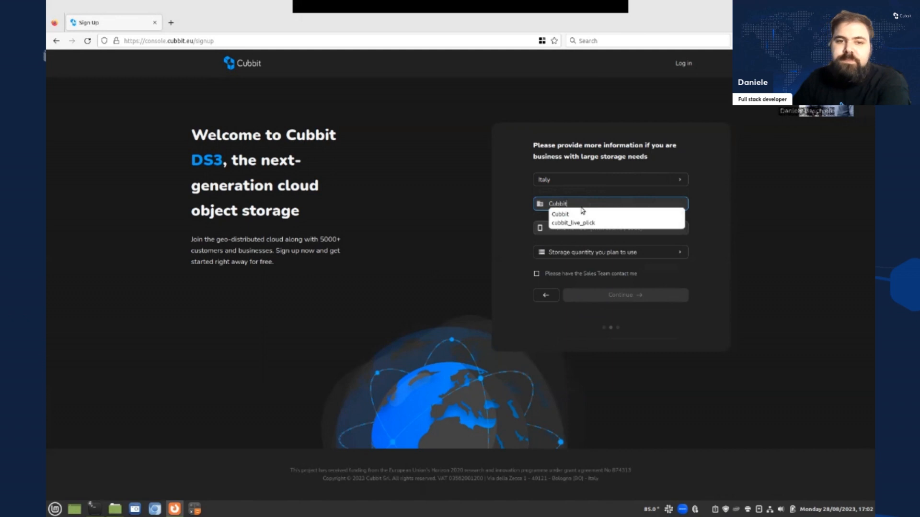
key("Tab")
left_click(596, 230)
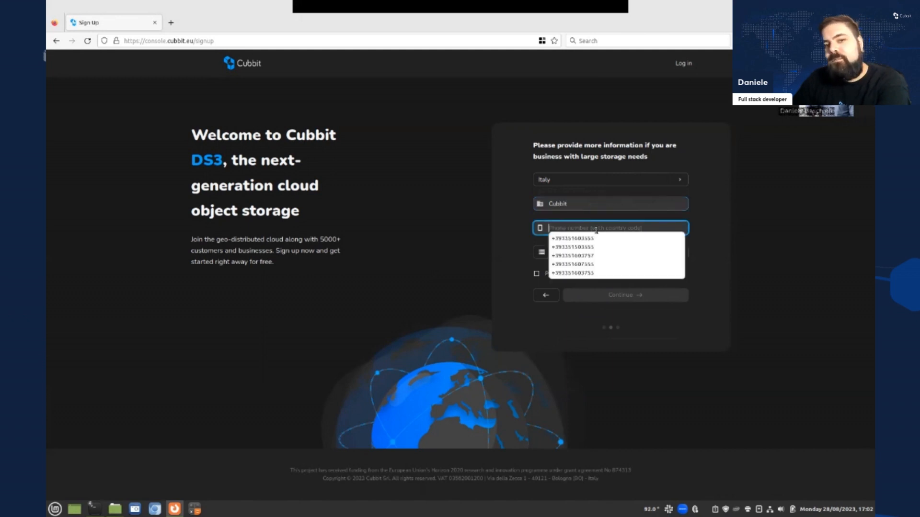
type("+")
key("Down")
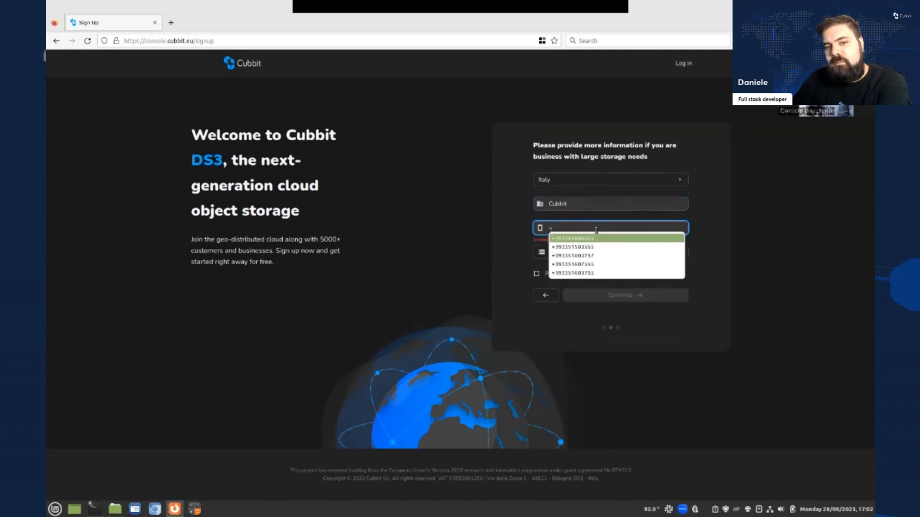
key("Up")
key("Up")
key("Down")
key("Up")
key("Down")
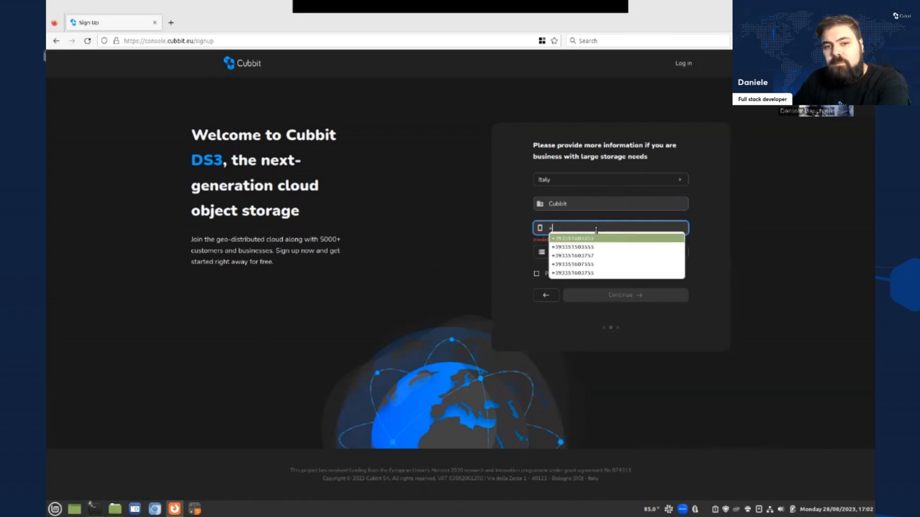
key("Return")
key("Down")
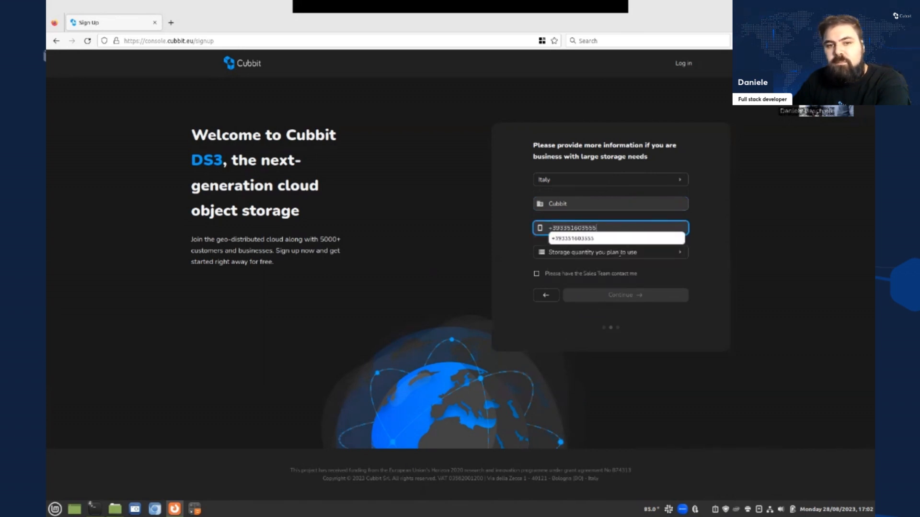
Step: Set the planned storage quantity to 10 - 50 TB and continue the sign-up
left_click(558, 250)
left_click(561, 283)
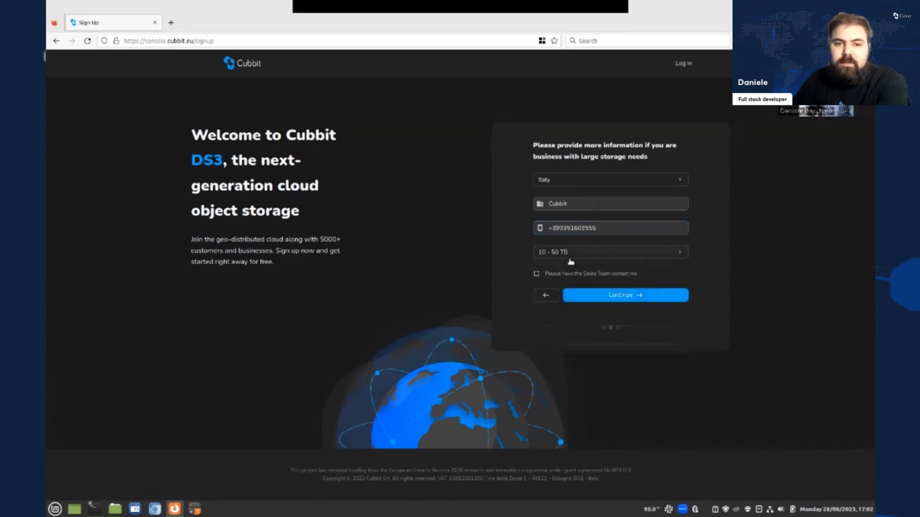
left_click(622, 297)
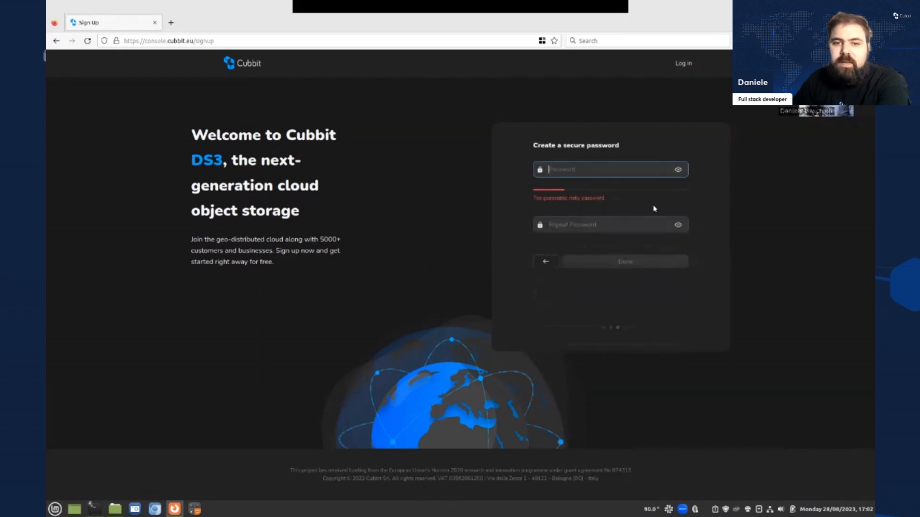
Step: Enter a password for the new account and repeat it for confirmation
type("••••••••••")
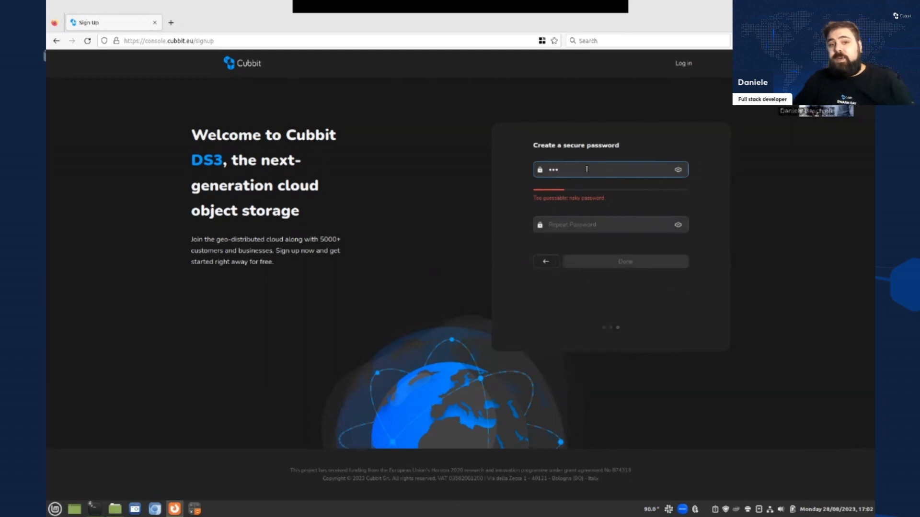
type("••••")
key("Tab")
type("••••••••••")
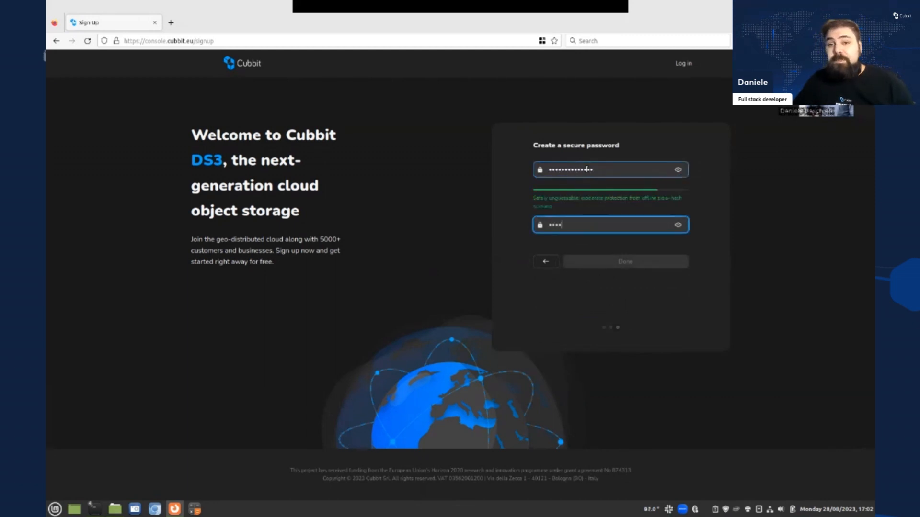
type("••••")
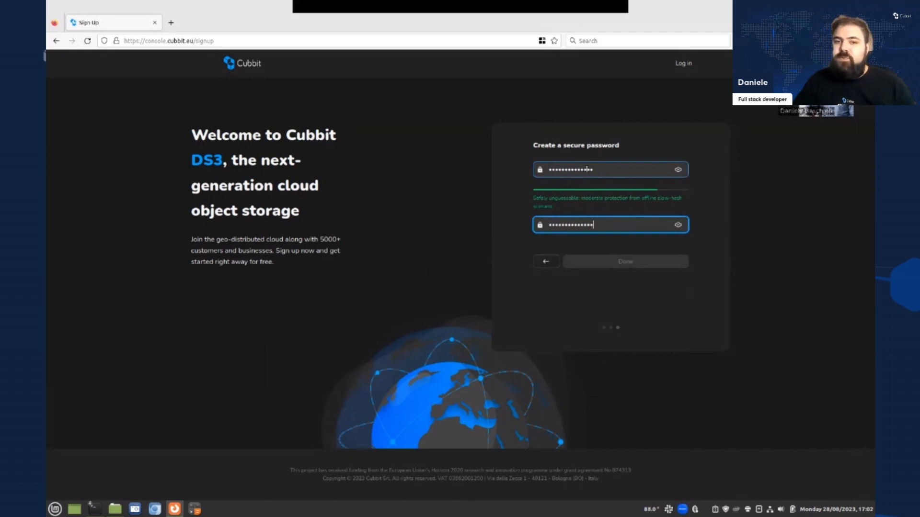
Step: Clear the repeated password and enter the account password there again
double_click(633, 227)
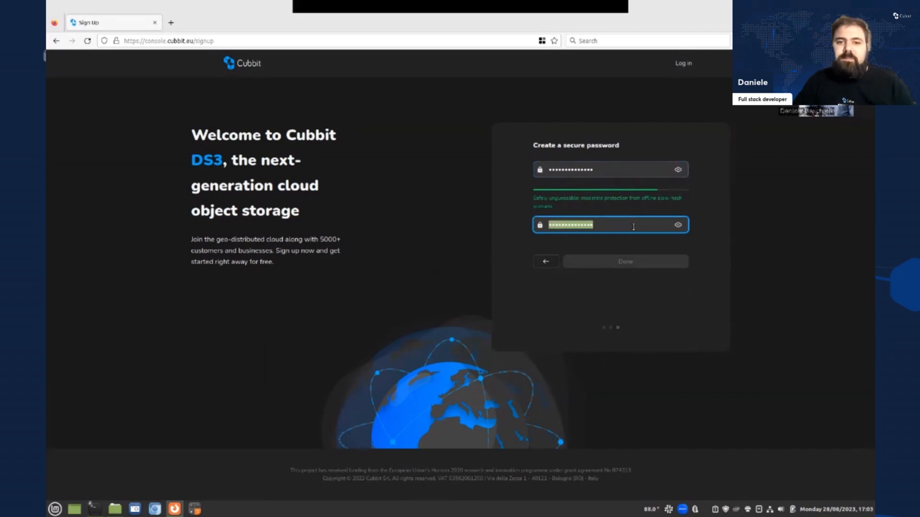
key("BackSpace")
type("•••••••")
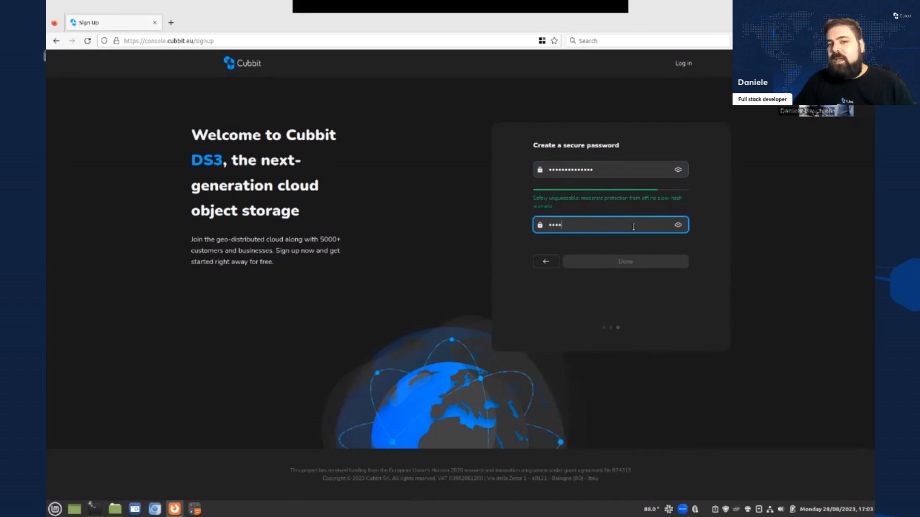
type("•••••••")
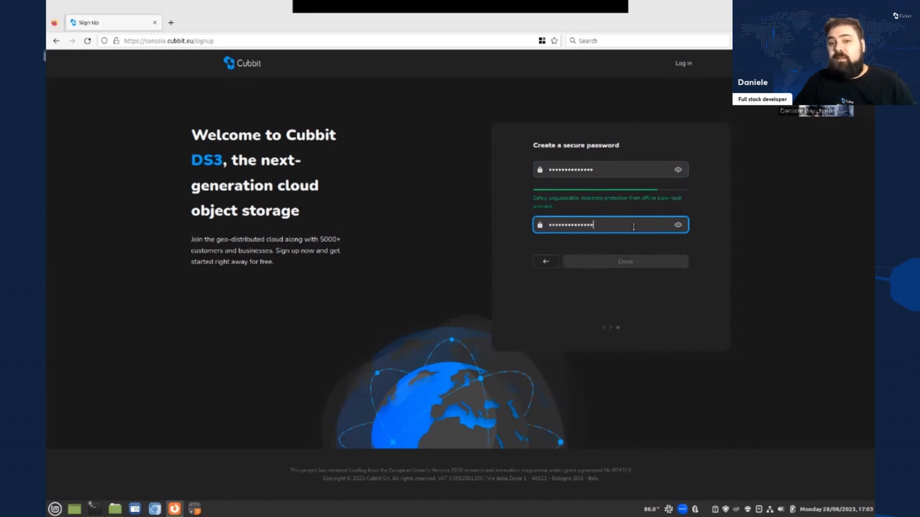
Step: Replace the first password entry with the matching account password and submit the registration
left_click(617, 175)
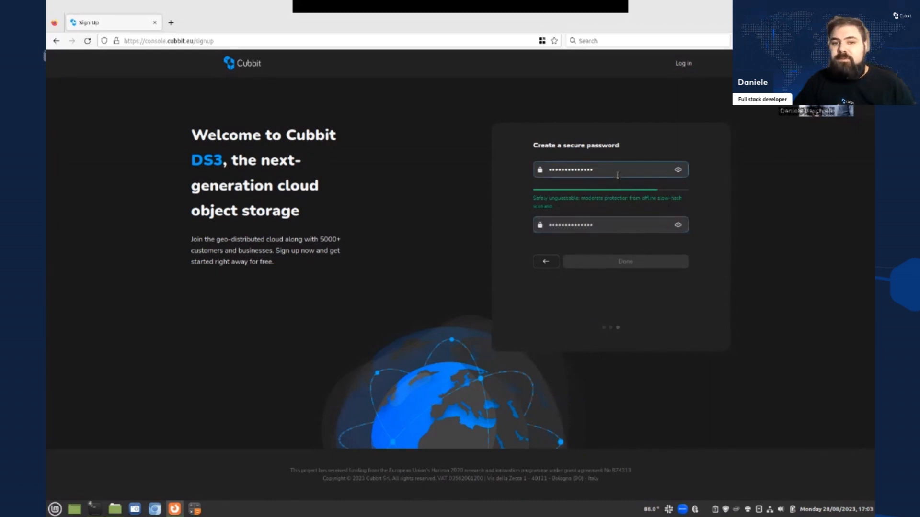
key("ctrl+a")
left_click(618, 175)
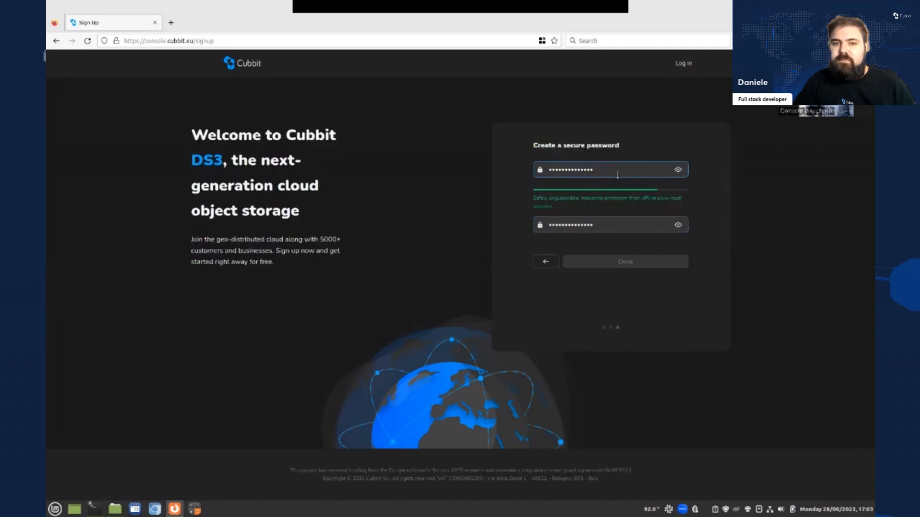
left_click_drag(617, 171, 492, 176)
key("BackSpace")
type("••••")
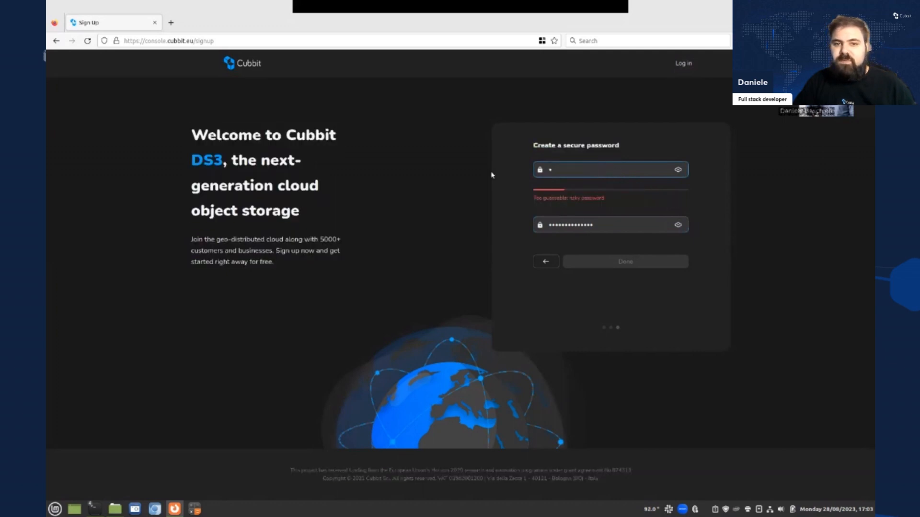
type("••••••••••")
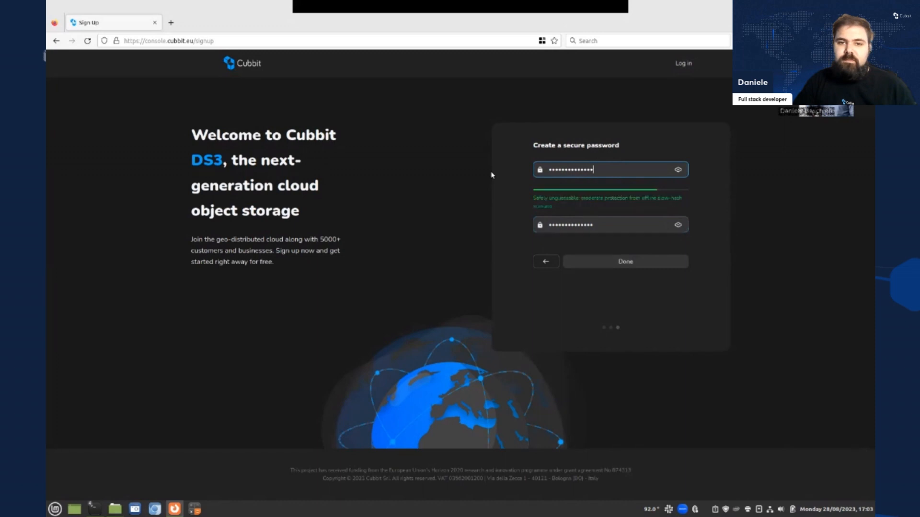
left_click(630, 272)
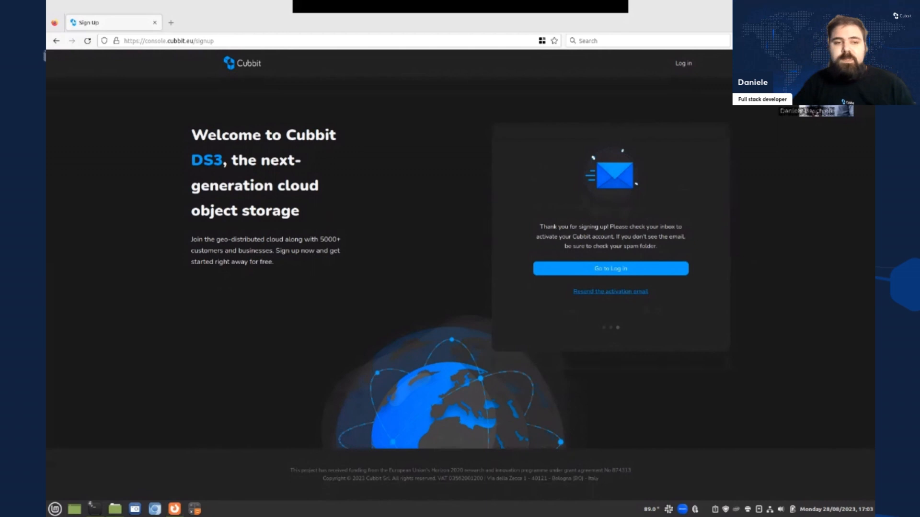
Step: Paste the copied account activation link with its token as the web address and open it
left_click(269, 41)
key("ctrl+v")
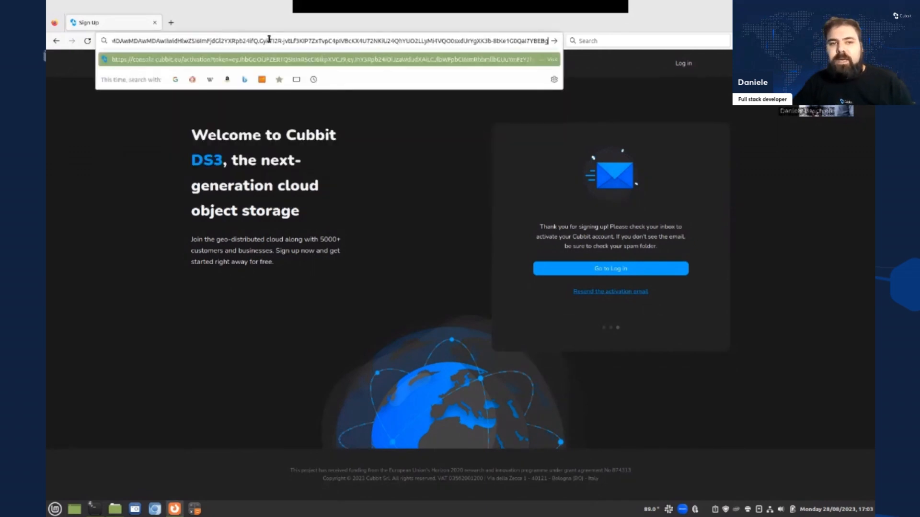
key("Return")
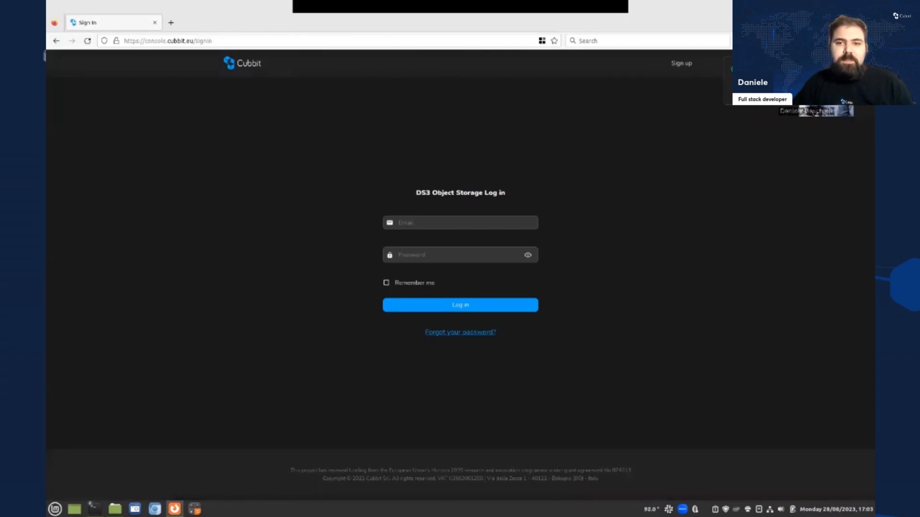
Step: Log in with the account's e-mail and password, and dismiss the offer to remember the password
left_click(427, 219)
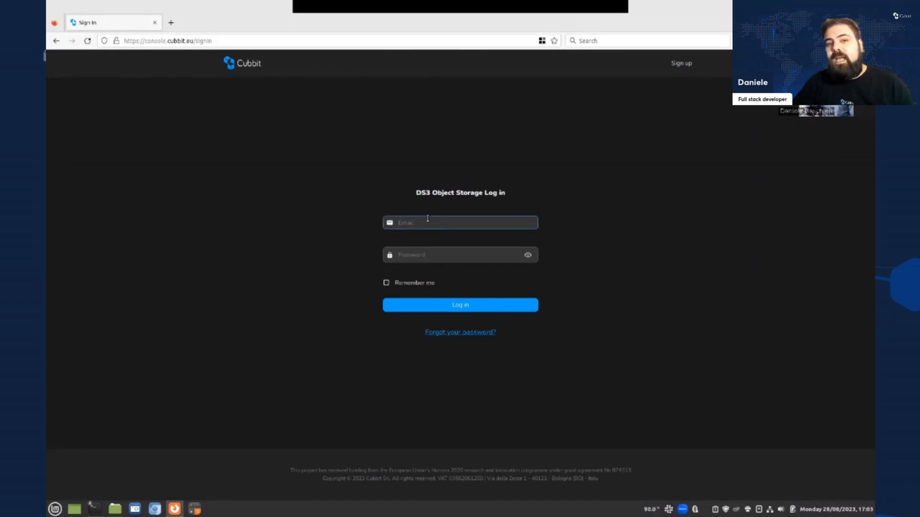
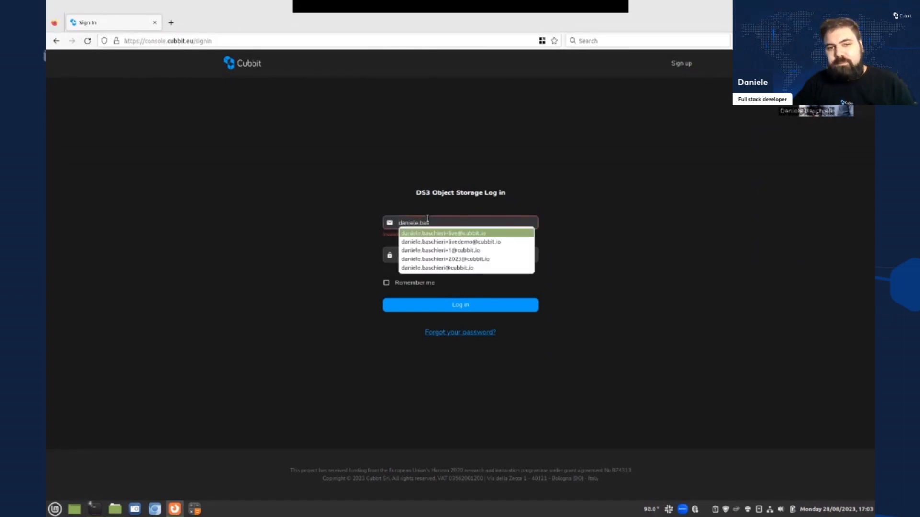
key("Down")
key("Return")
key("Tab")
type("**************")
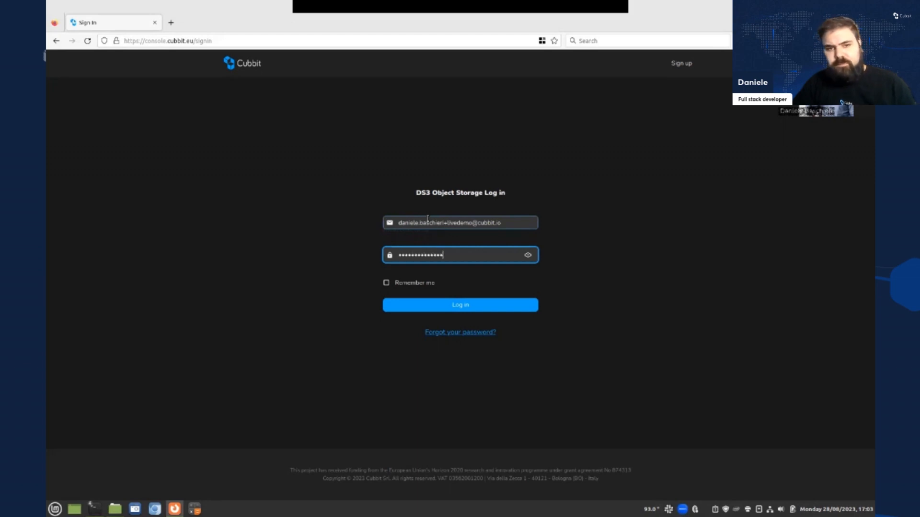
left_click(460, 306)
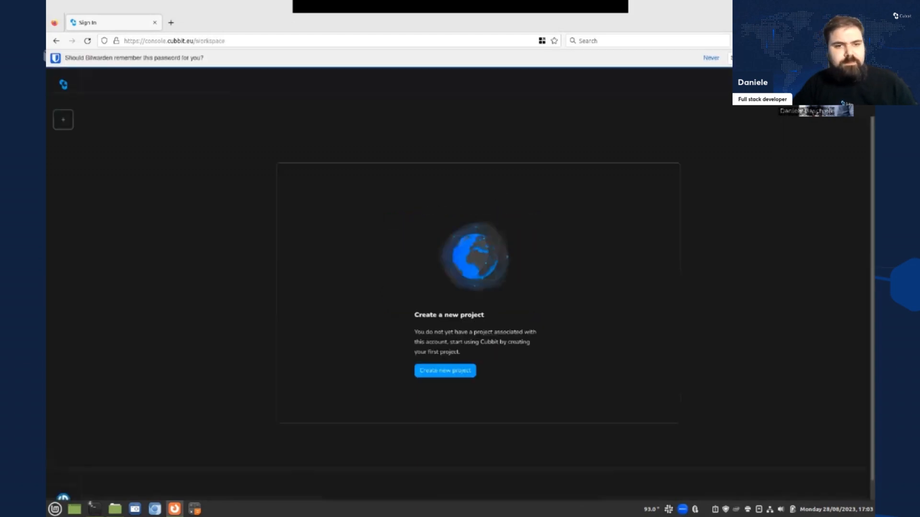
left_click(864, 58)
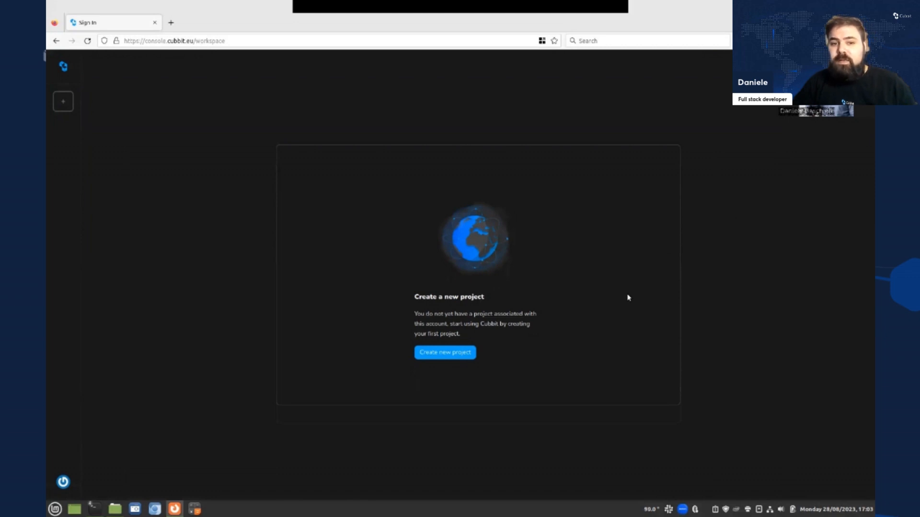
Step: Create a new project named Sample Company without a project image
left_click(451, 354)
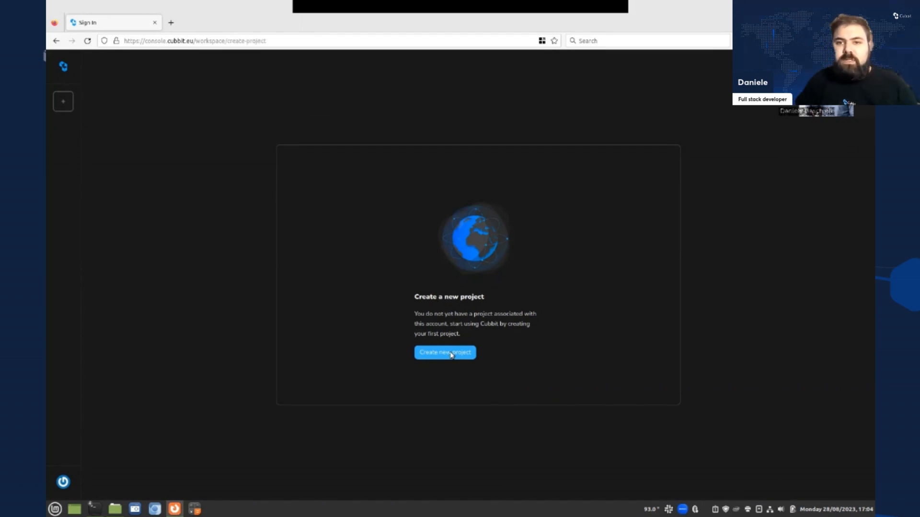
left_click(422, 144)
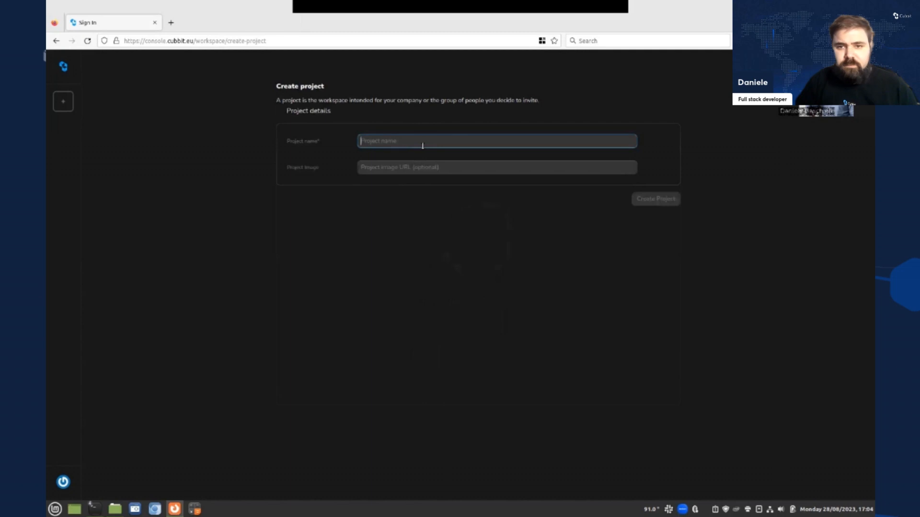
type("Sample ")
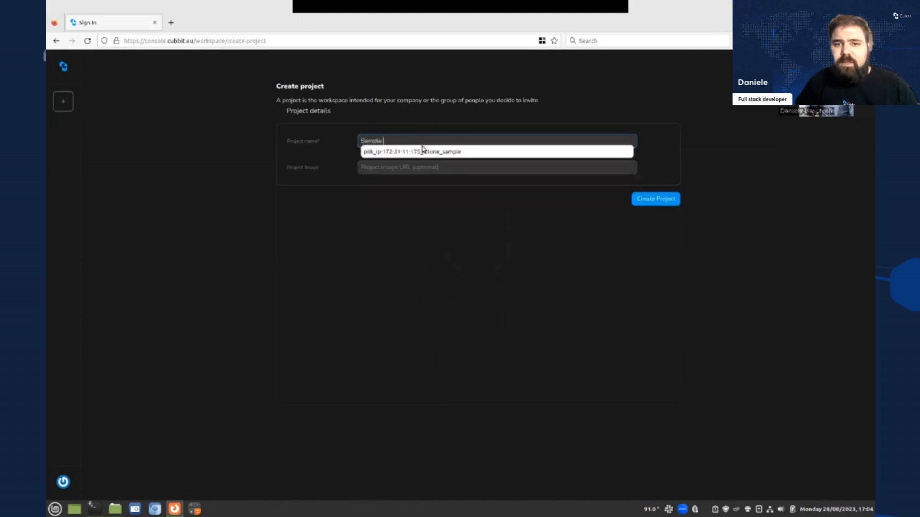
type("Company")
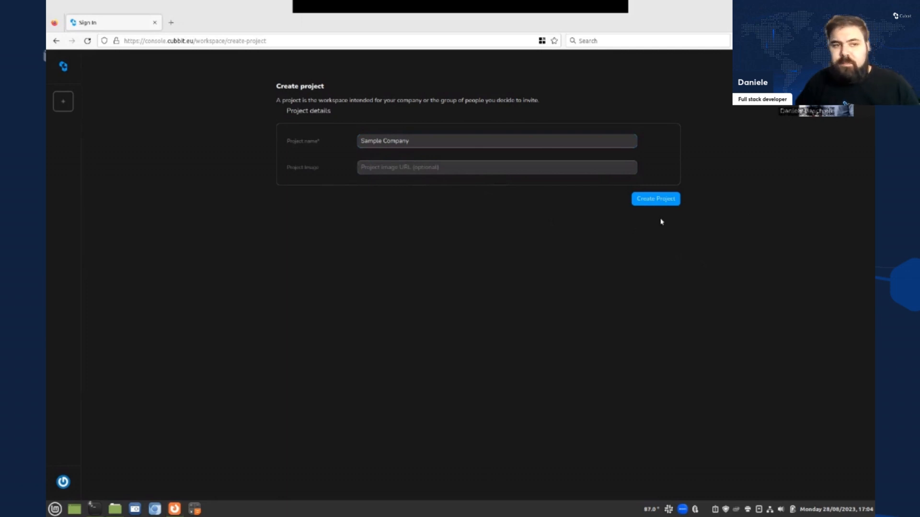
left_click(649, 200)
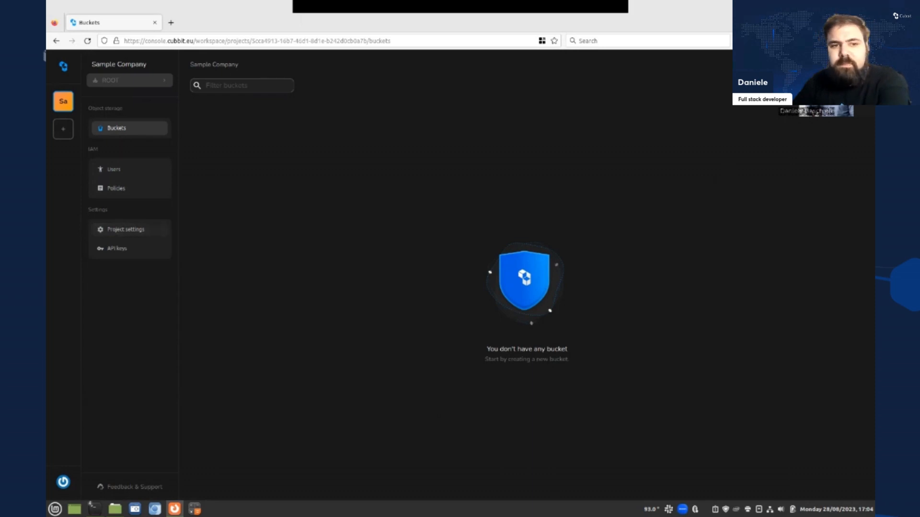
Step: Start a new bucket in the Sample Company project and name it sample-company-backup
left_click(834, 85)
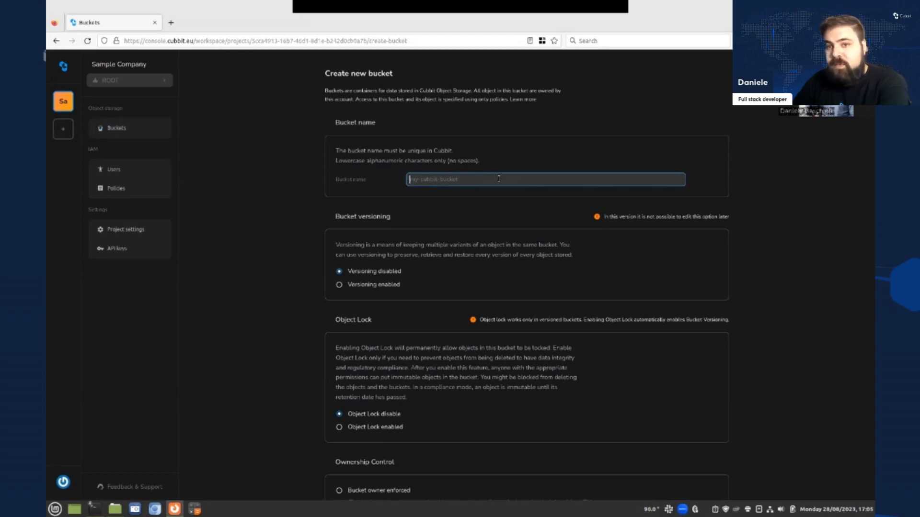
type("sample-")
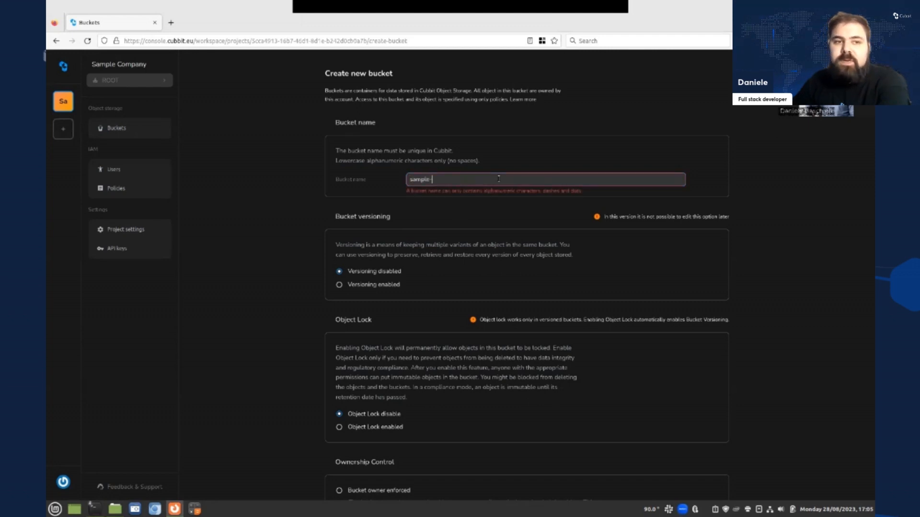
type("company-")
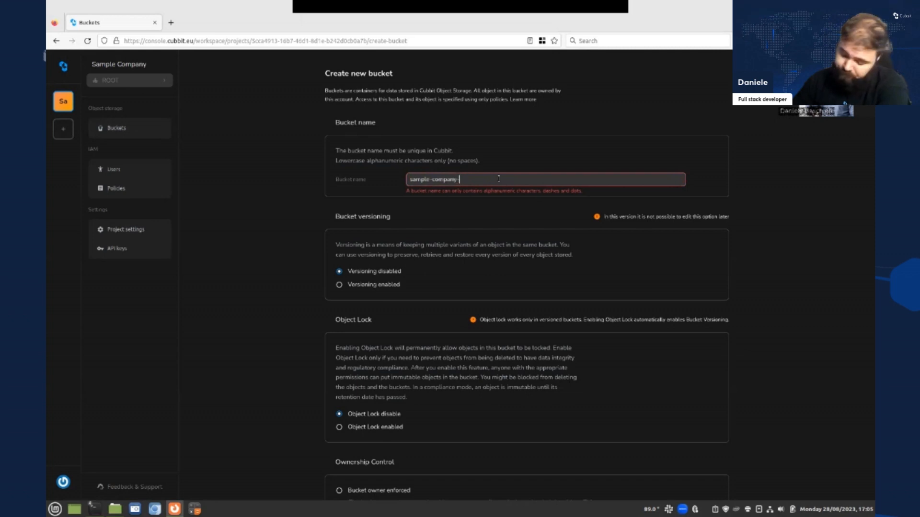
type("ackup")
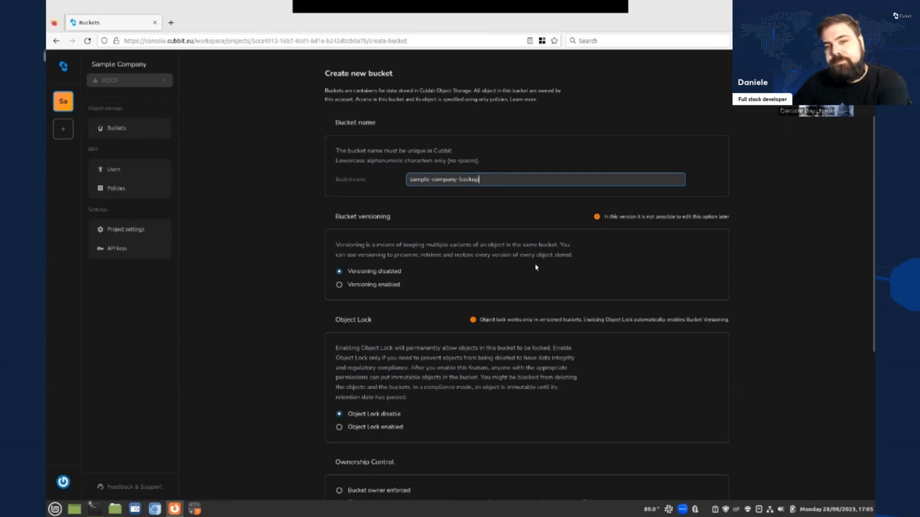
Step: Enable versioning and Object Lock for the bucket, keep retention disabled and Object writer ownership, and create it
scroll(341, 140, "down", 2)
left_click(374, 228)
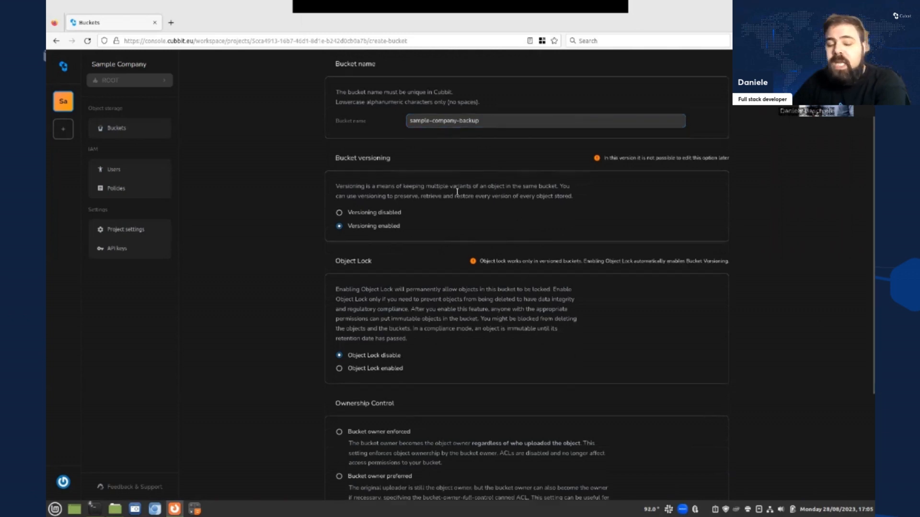
scroll(458, 196, "down", 2)
left_click(377, 313)
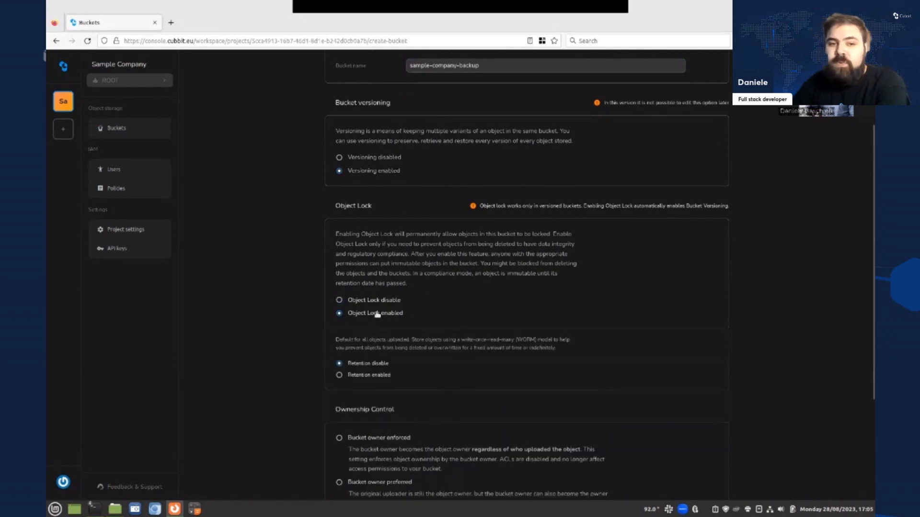
scroll(372, 308, "down", 2)
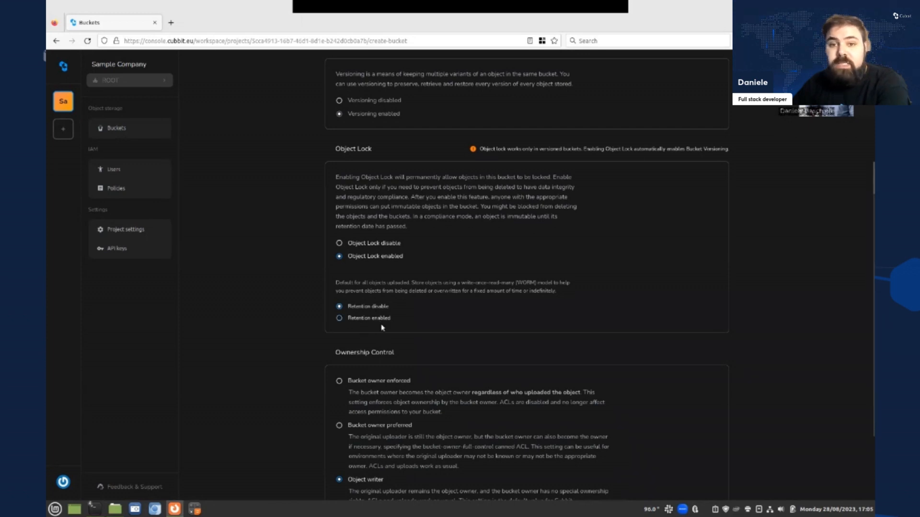
scroll(383, 328, "down", 3)
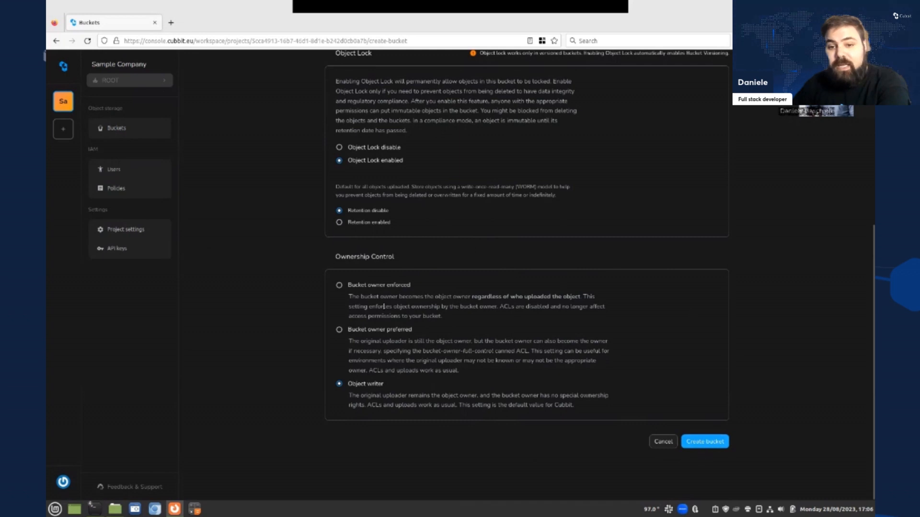
left_click(697, 442)
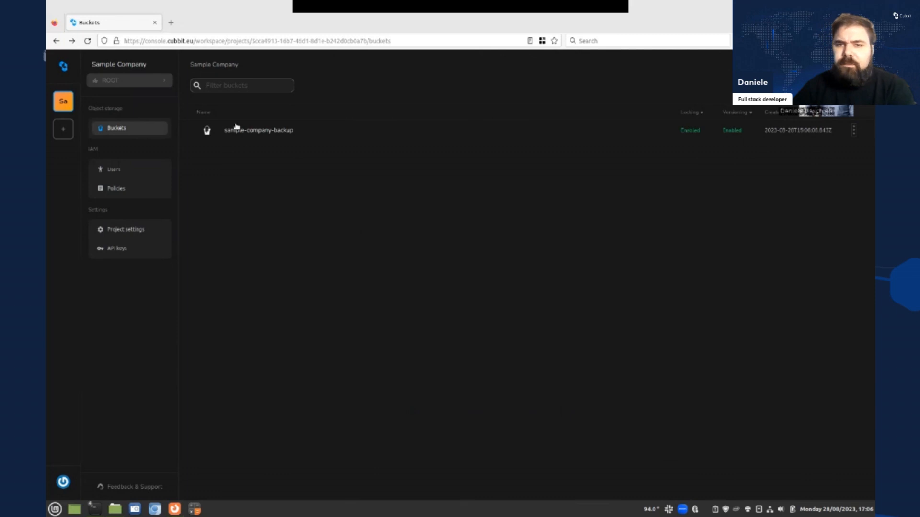
Step: Upload the image 47100.jpg into the sample-company-backup bucket and open its object details
left_click(271, 135)
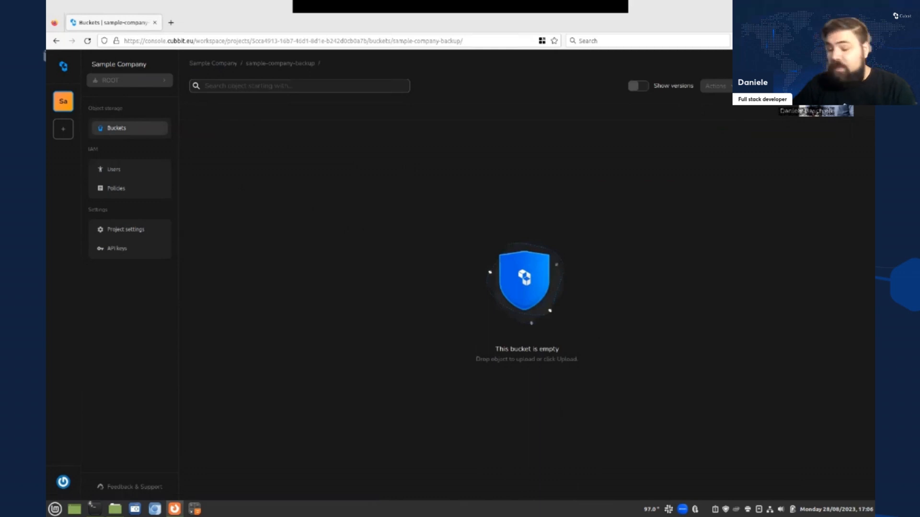
left_click_drag(791, 261, 455, 211)
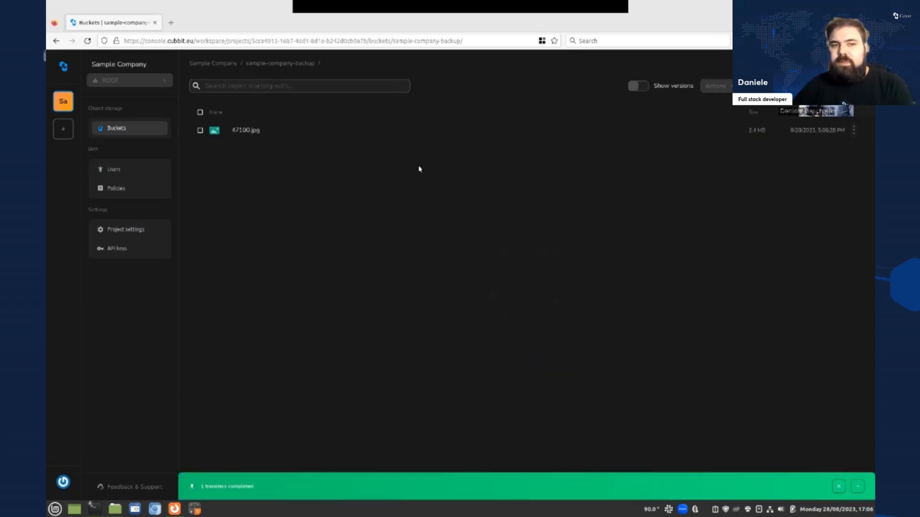
left_click(246, 130)
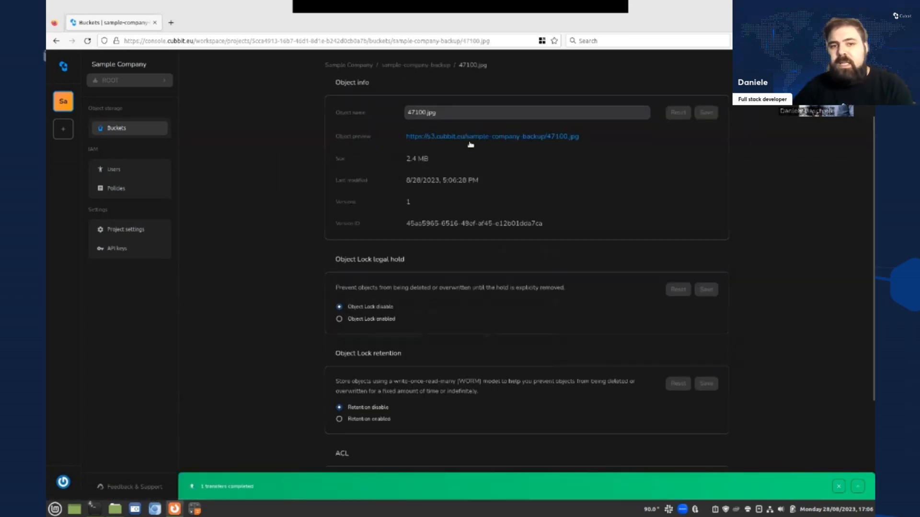
Step: Preview 47100.jpg through its object link, and review the object's info, legal hold, retention and ACL settings
left_click(526, 137)
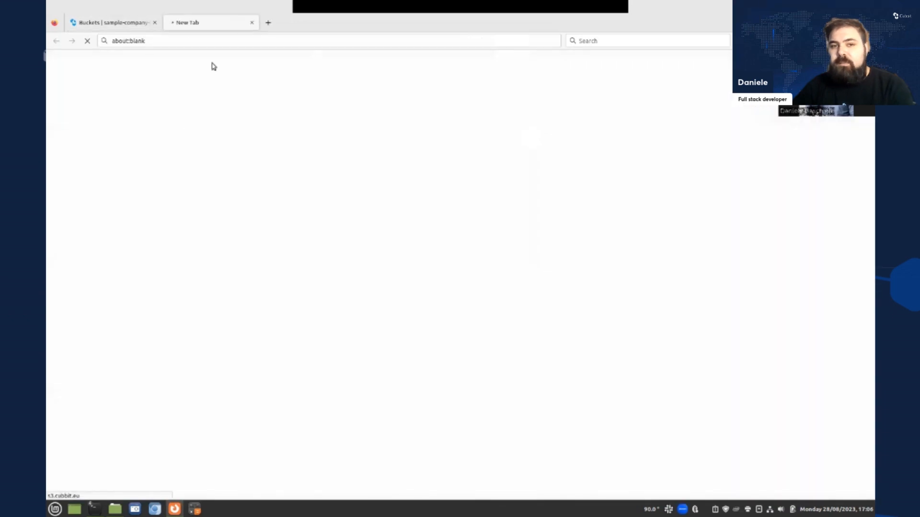
left_click(117, 23)
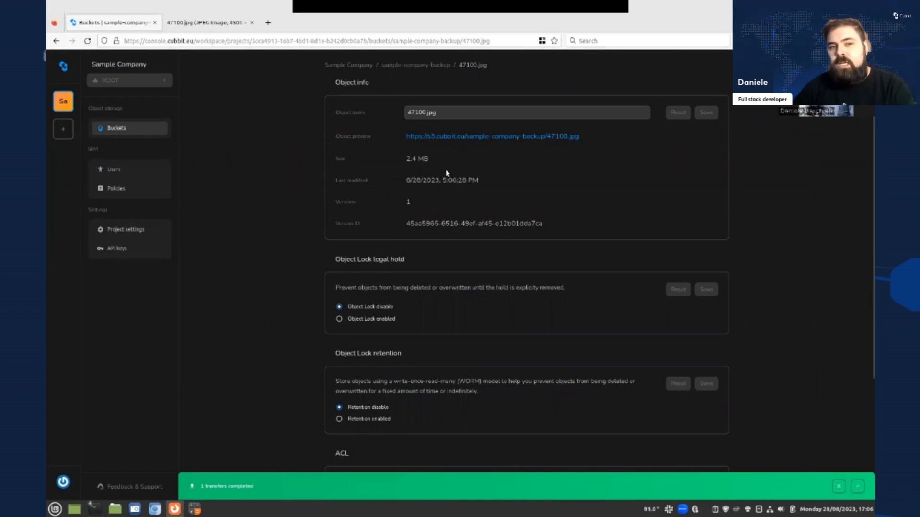
scroll(472, 158, "down", 3)
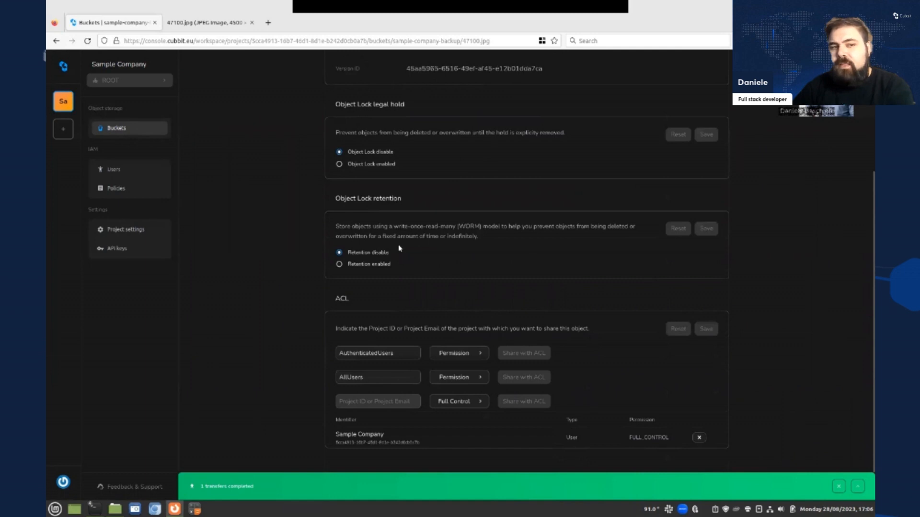
scroll(448, 237, "up", 3)
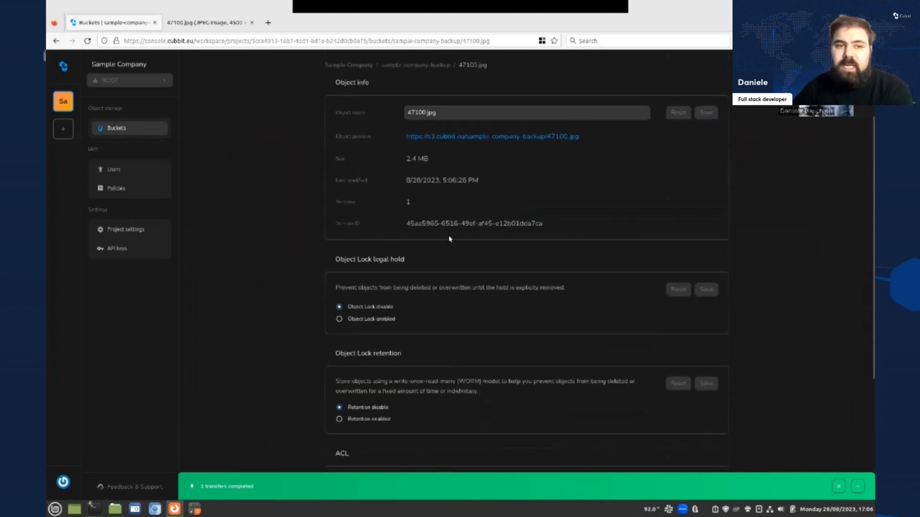
scroll(450, 244, "down", 1)
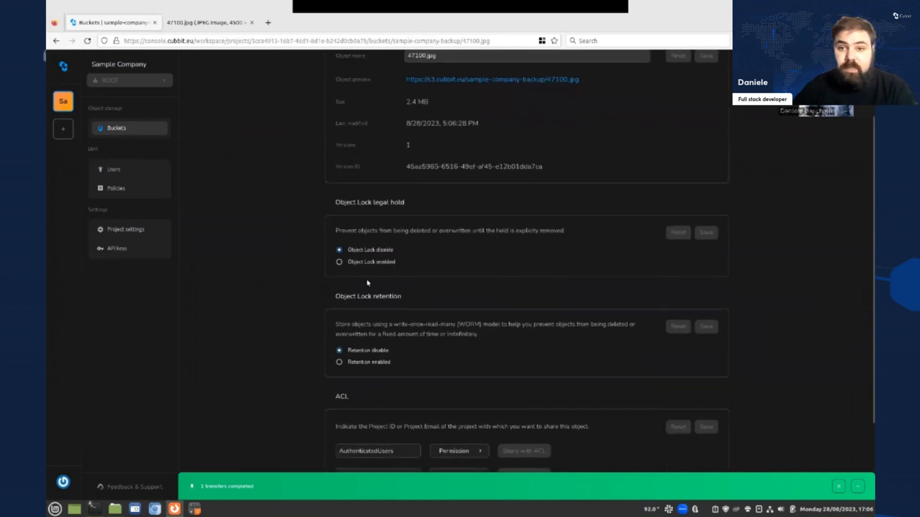
scroll(335, 233, "down", 2)
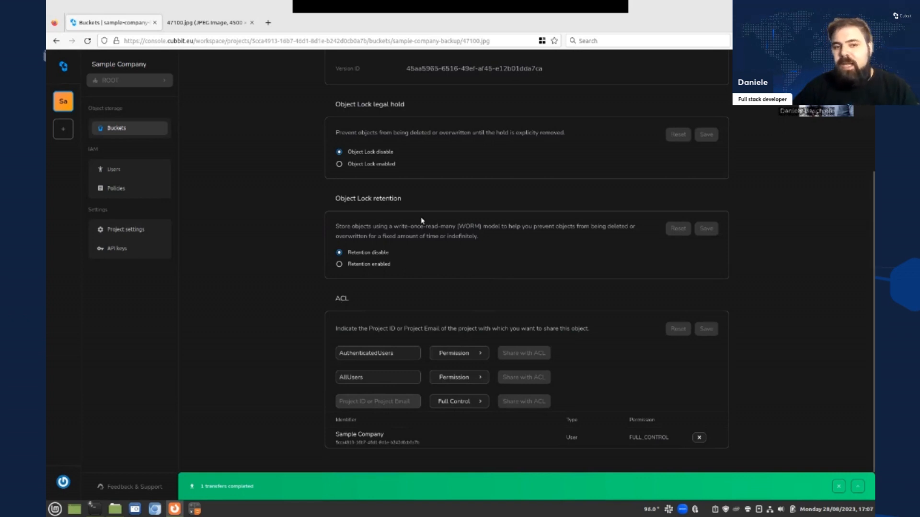
Step: Share 47100.jpg with AllUsers through the ACL with Read permission and save the change
left_click(369, 378)
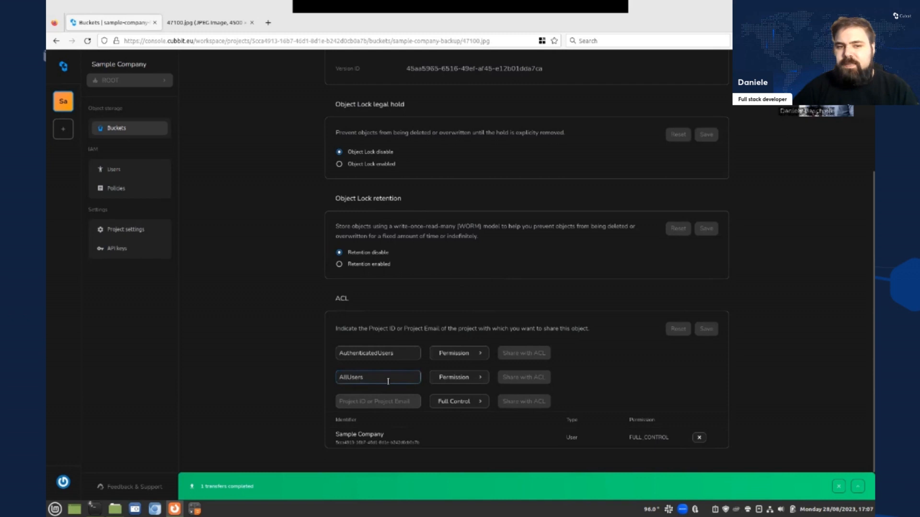
left_click(463, 379)
left_click(456, 406)
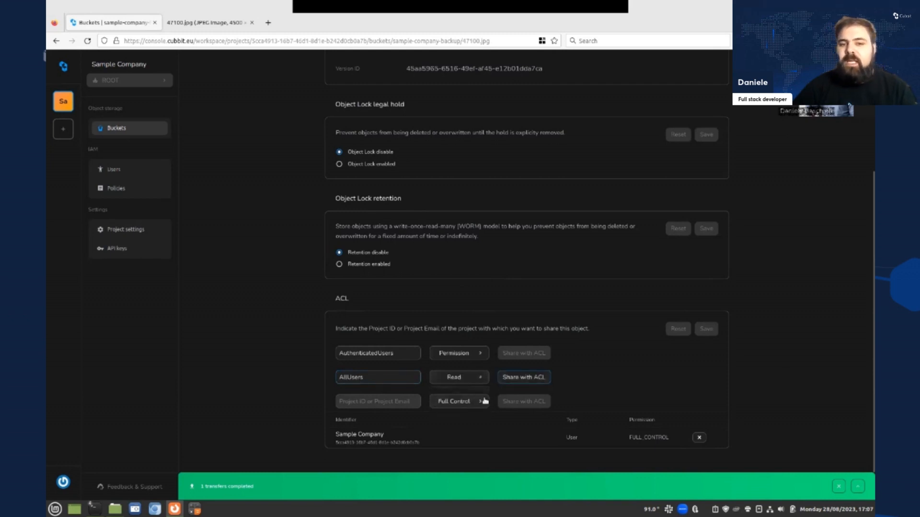
left_click(509, 382)
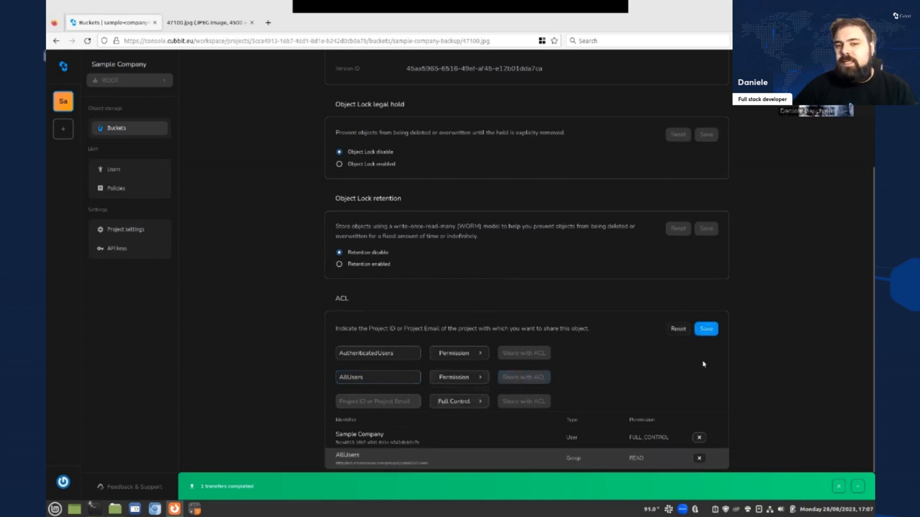
left_click(706, 328)
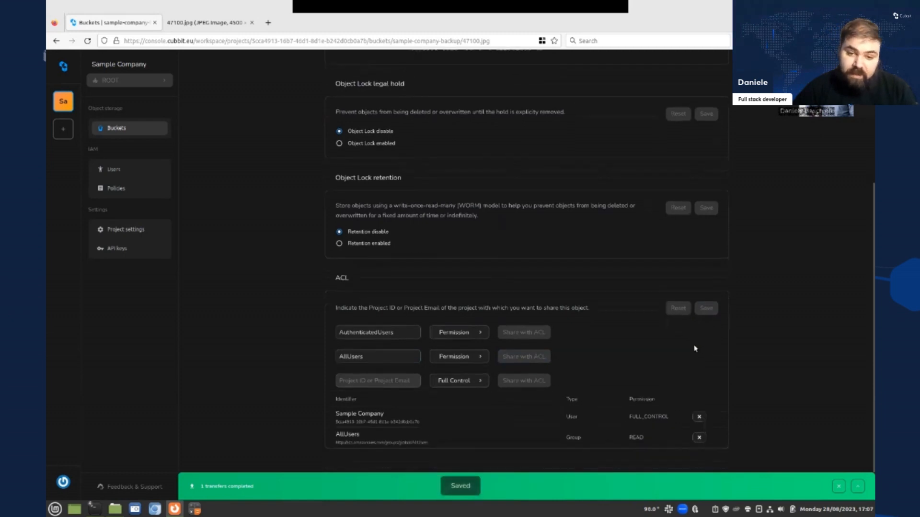
Step: Copy the preview link of 47100.jpg and open it in a new browser tab to check public access
scroll(695, 348, "up", 5)
left_click_drag(581, 138, 396, 141)
key("ctrl+c")
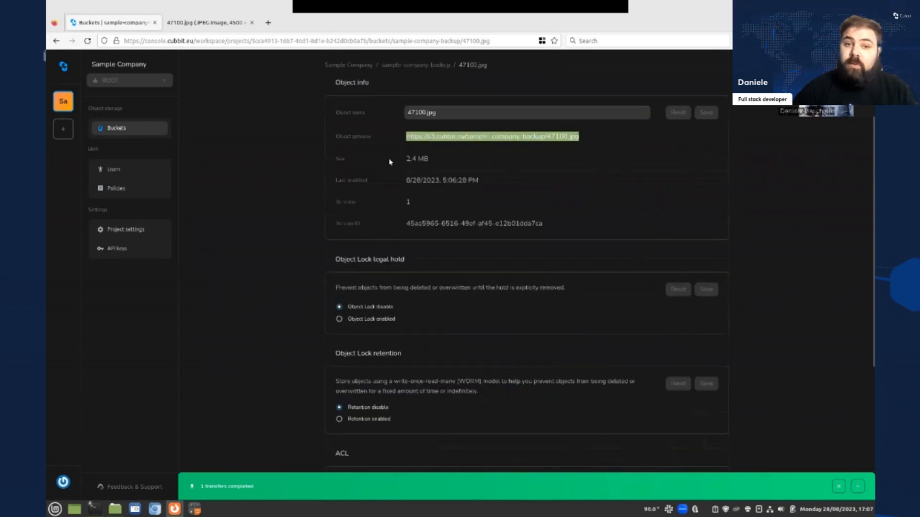
left_click(268, 23)
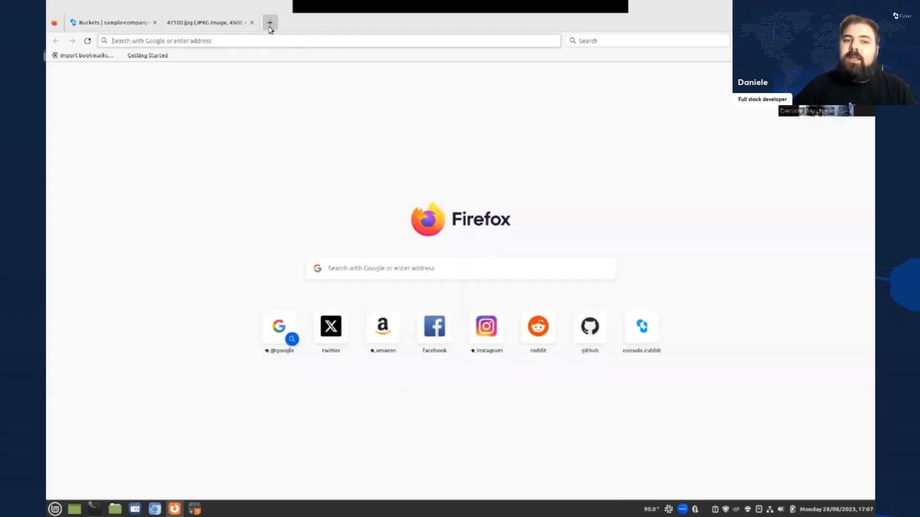
key("ctrl+v")
key("Return")
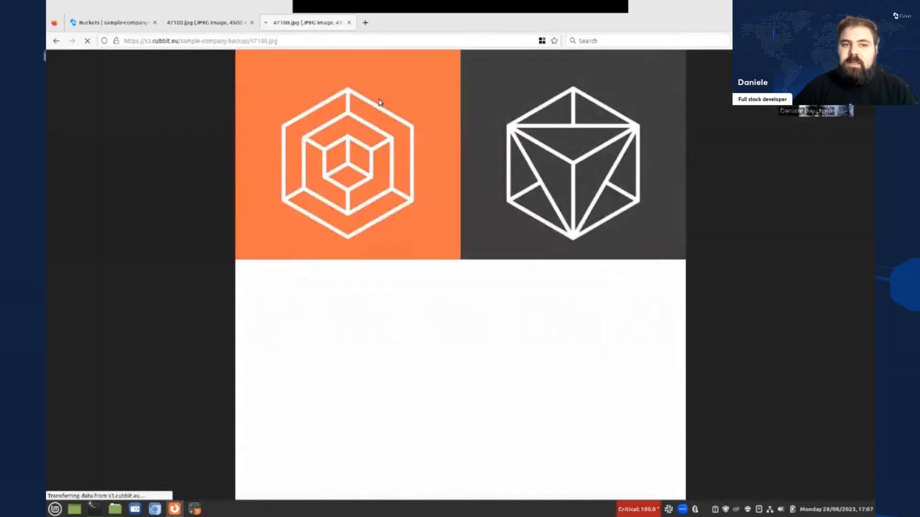
left_click(128, 22)
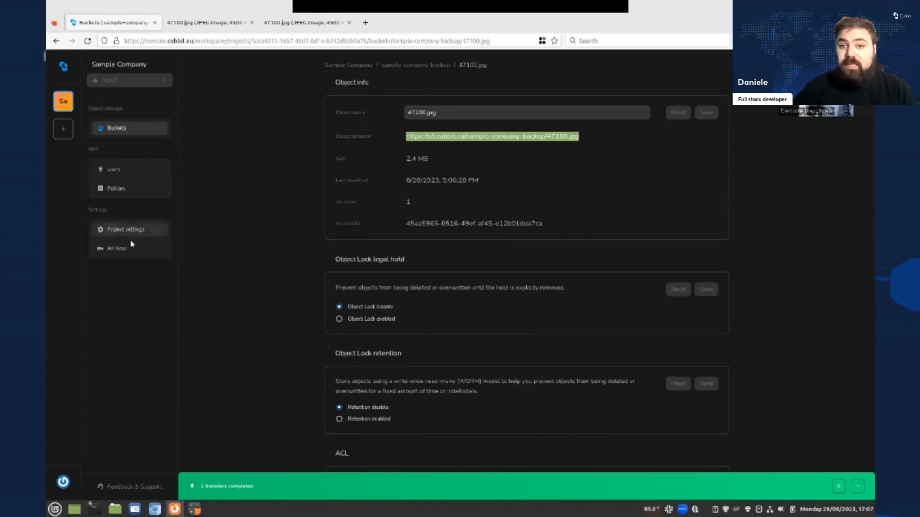
left_click(143, 230)
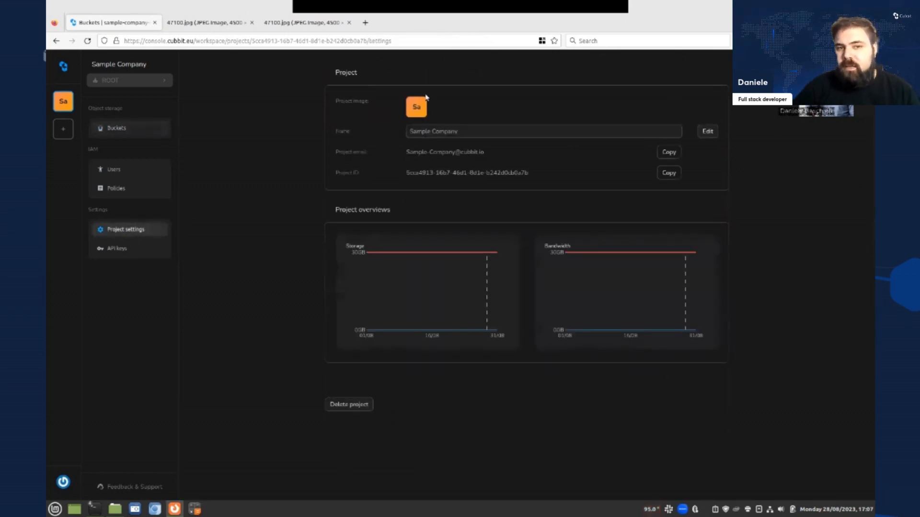
left_click(422, 107)
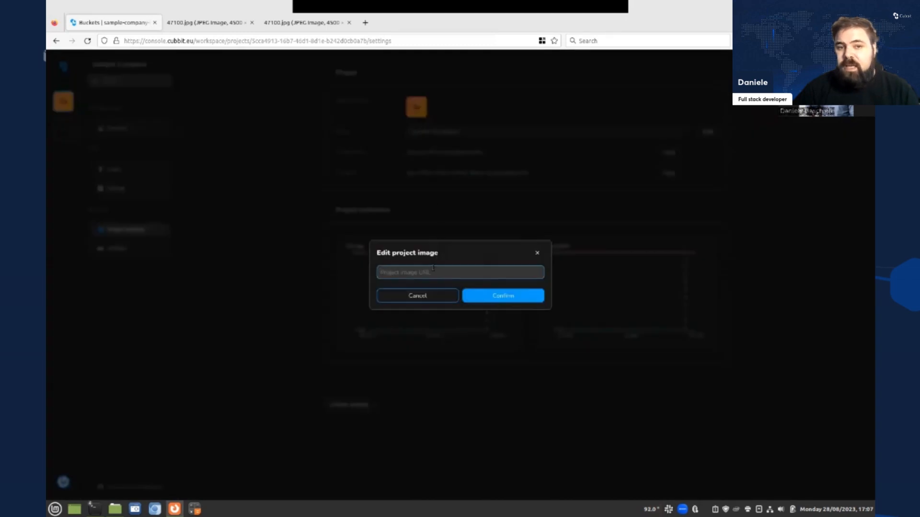
key("ctrl+v")
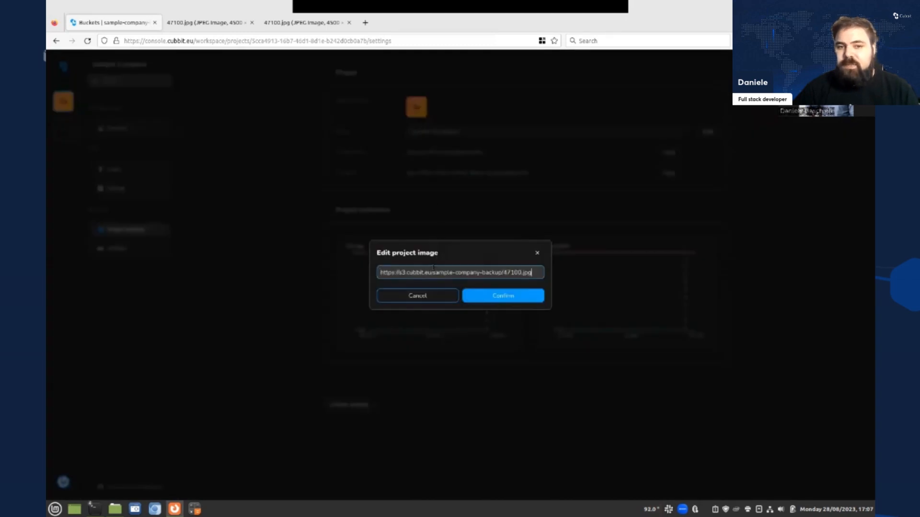
left_click(507, 295)
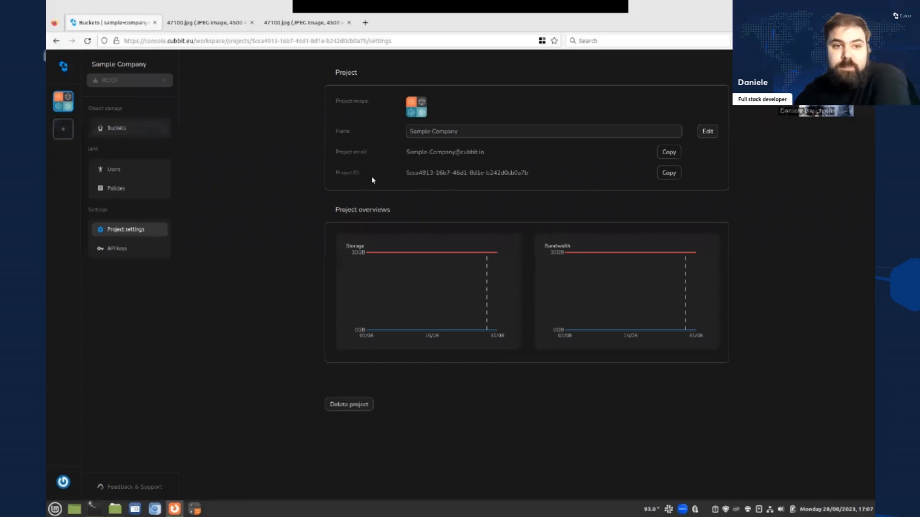
left_click(418, 174)
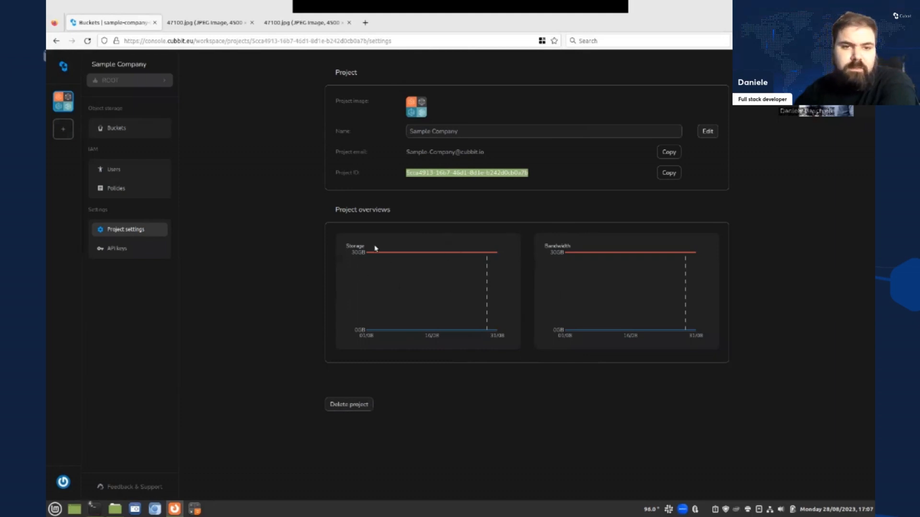
Step: Upload firenze.jpeg into the sample-company-backup bucket and preview it through its object link
left_click(130, 135)
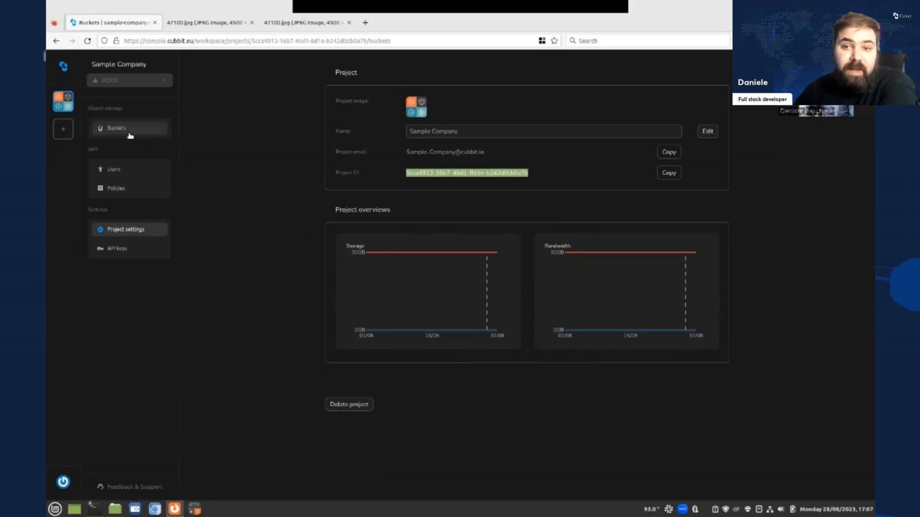
left_click(269, 131)
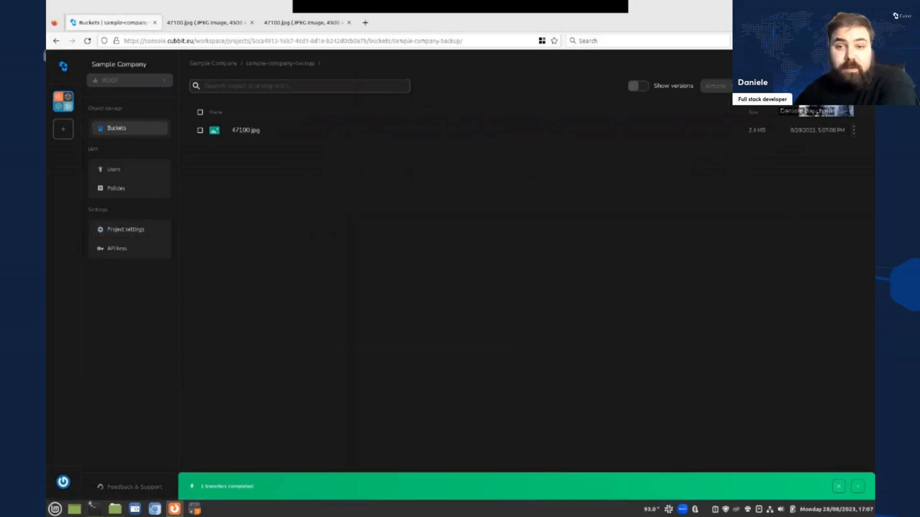
left_click_drag(874, 282, 472, 294)
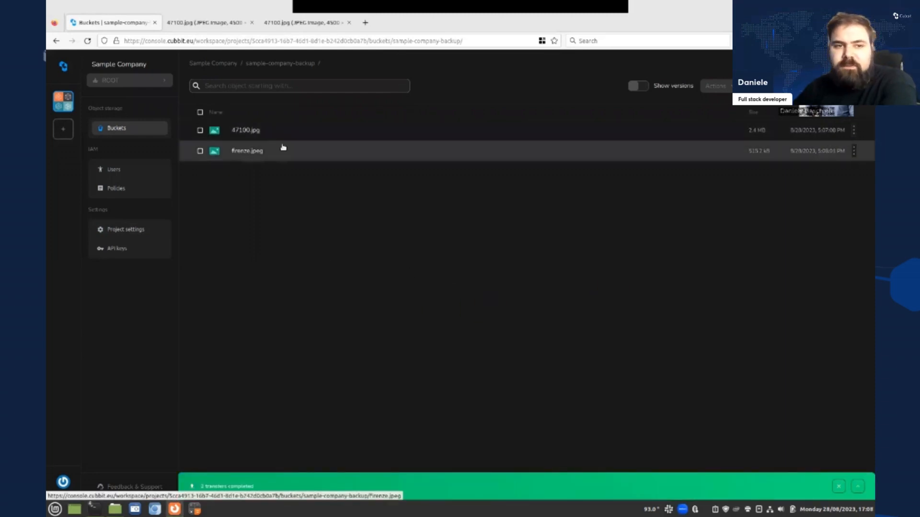
left_click(283, 148)
left_click(457, 140)
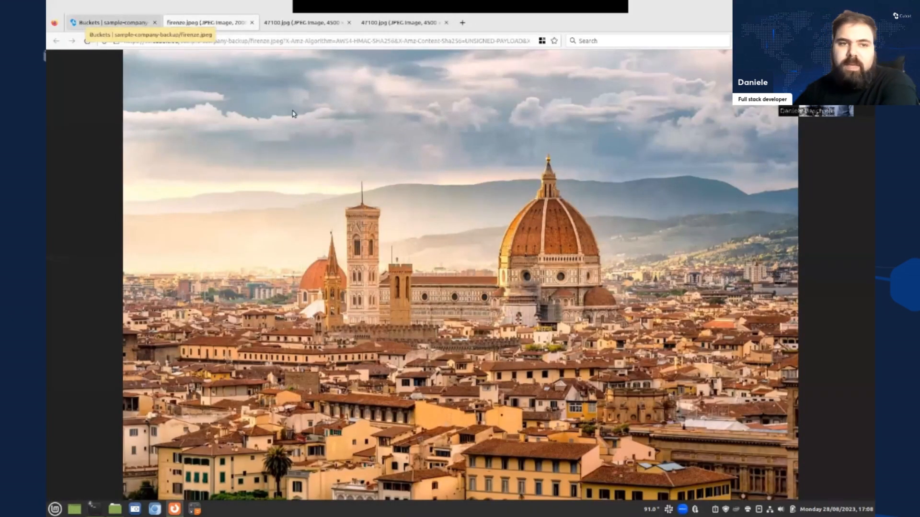
left_click(87, 21)
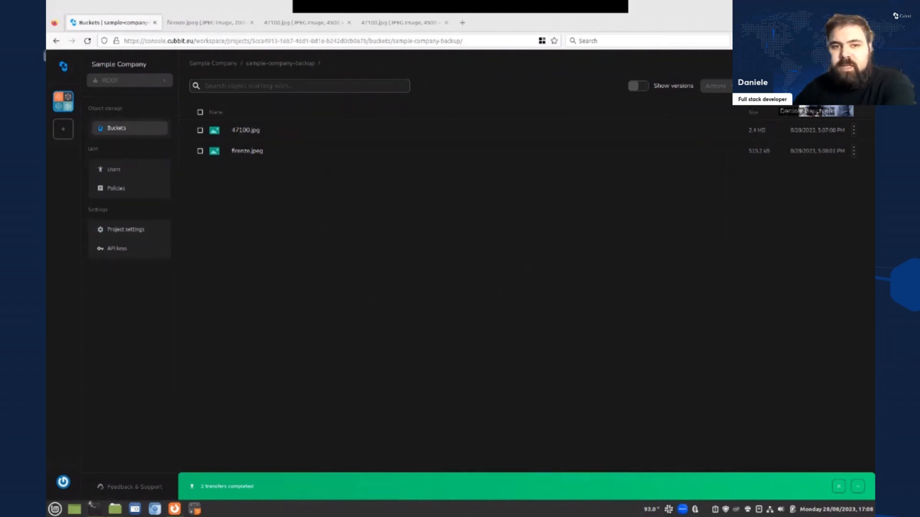
Step: Upload base.png into the sample-company-backup bucket and preview it through its object link
left_click_drag(640, 318, 261, 278)
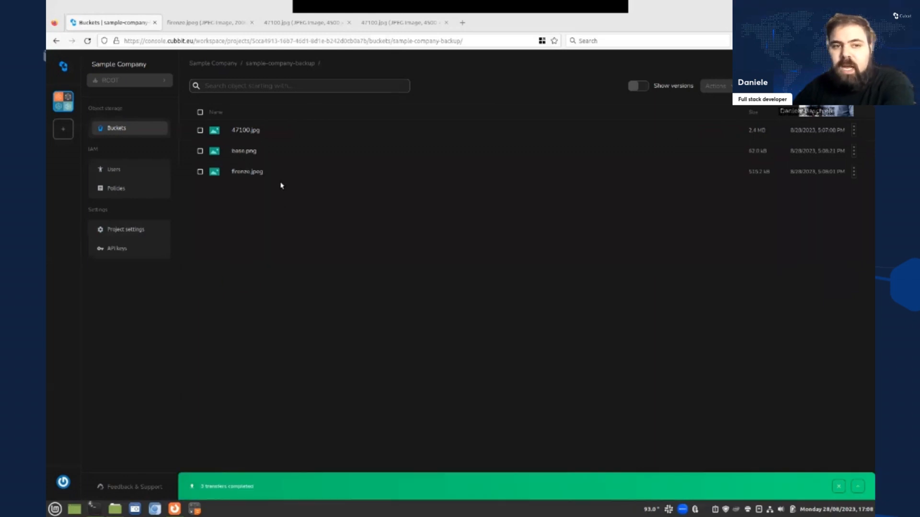
left_click(255, 154)
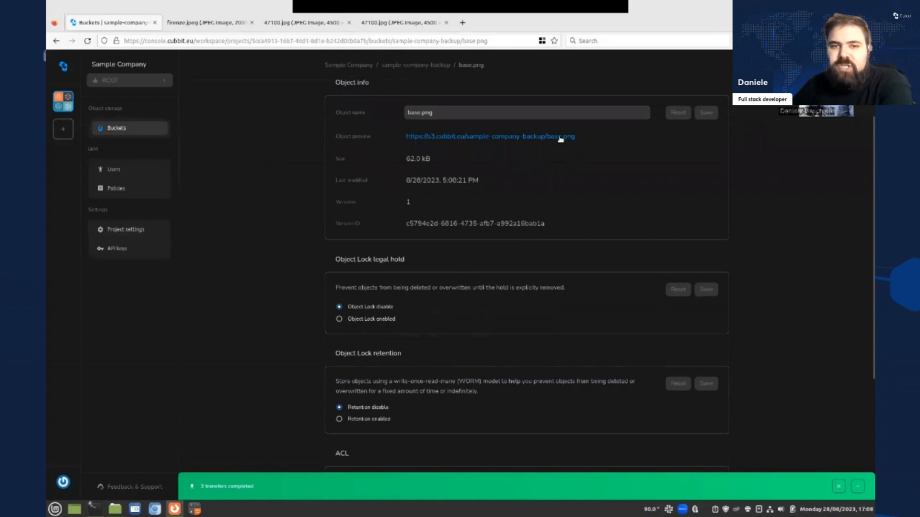
left_click(558, 140)
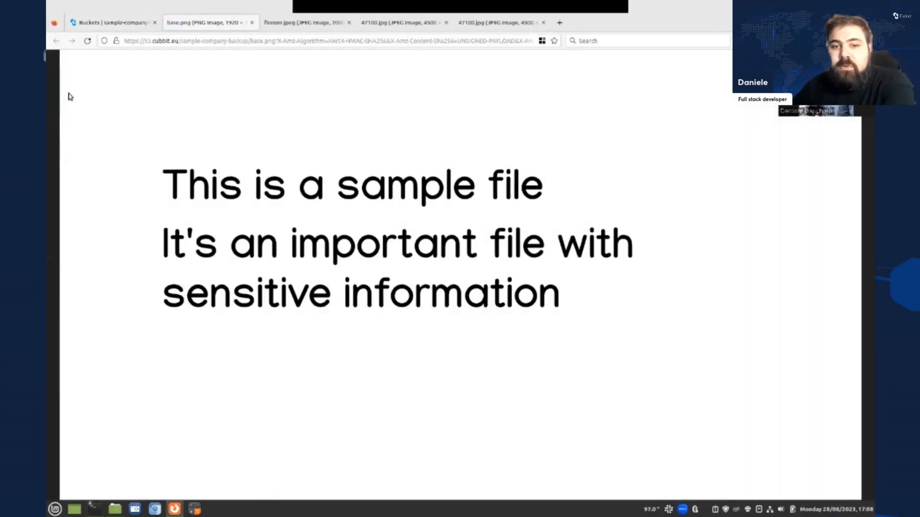
left_click(101, 22)
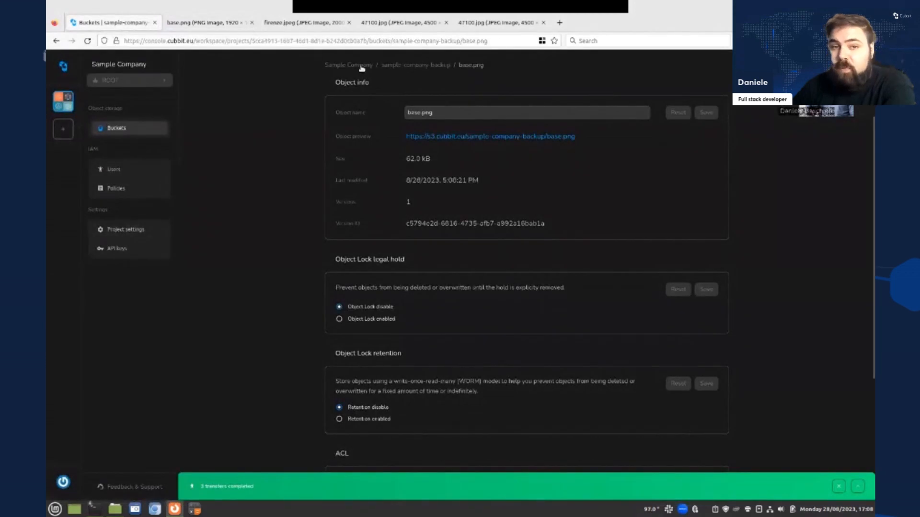
Step: Upload the edited base.png into sample-company-backup as a new version of the object and preview its content
left_click(116, 128)
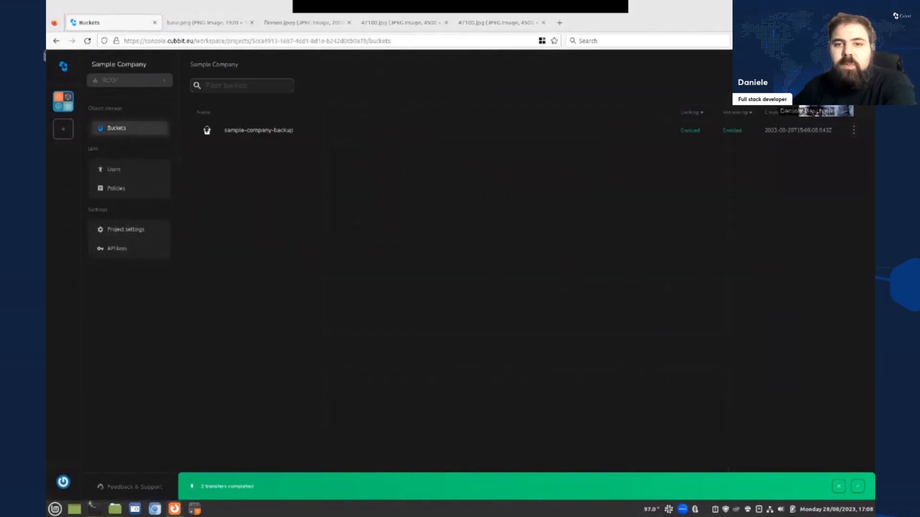
left_click_drag(717, 313, 365, 273)
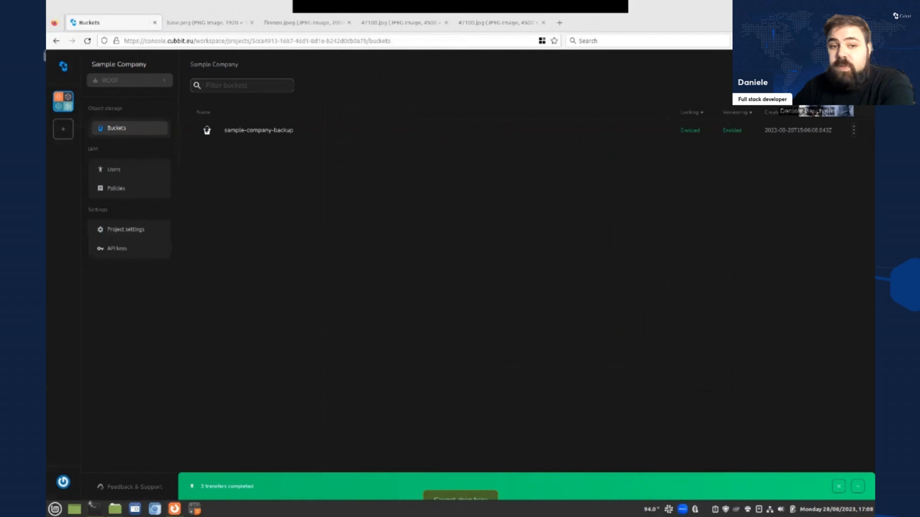
left_click(262, 139)
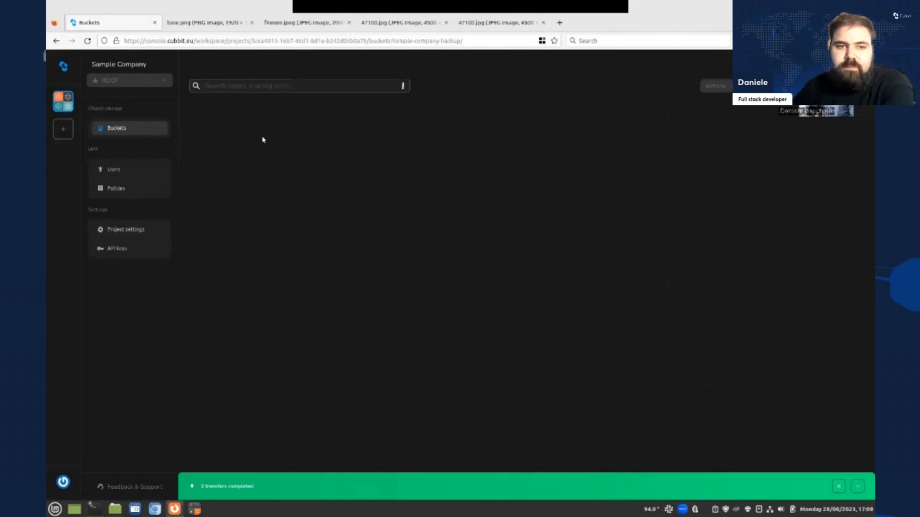
left_click_drag(575, 319, 375, 318)
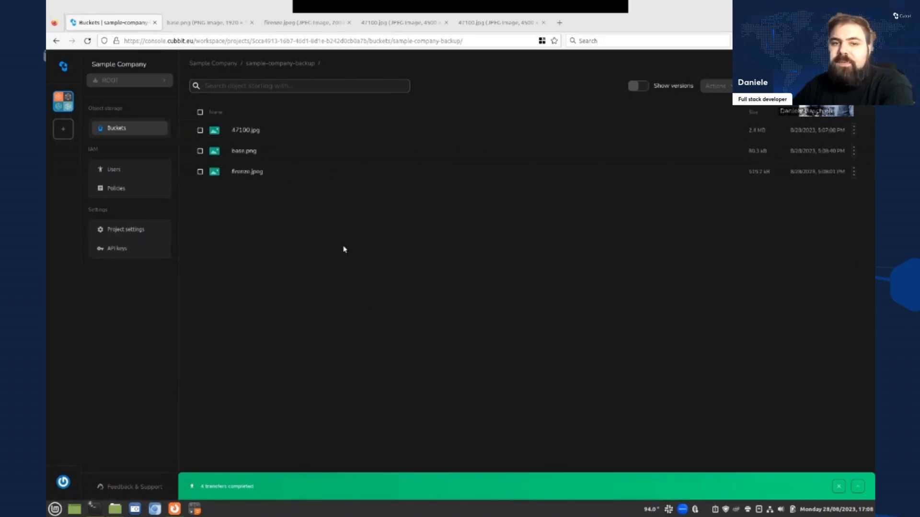
left_click(244, 154)
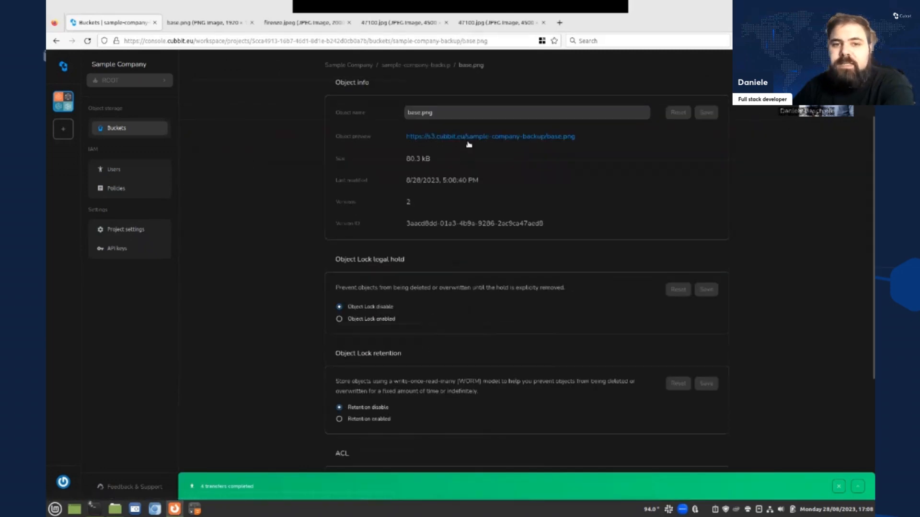
left_click(471, 135)
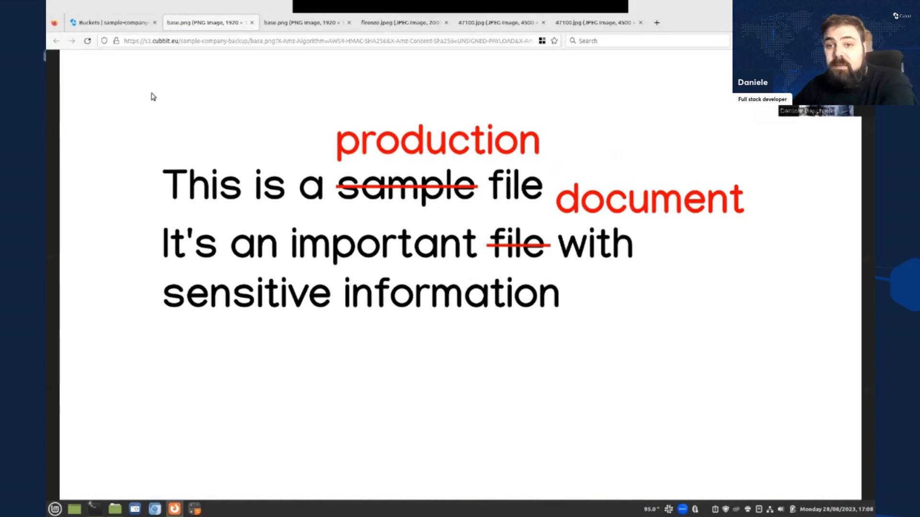
left_click(110, 22)
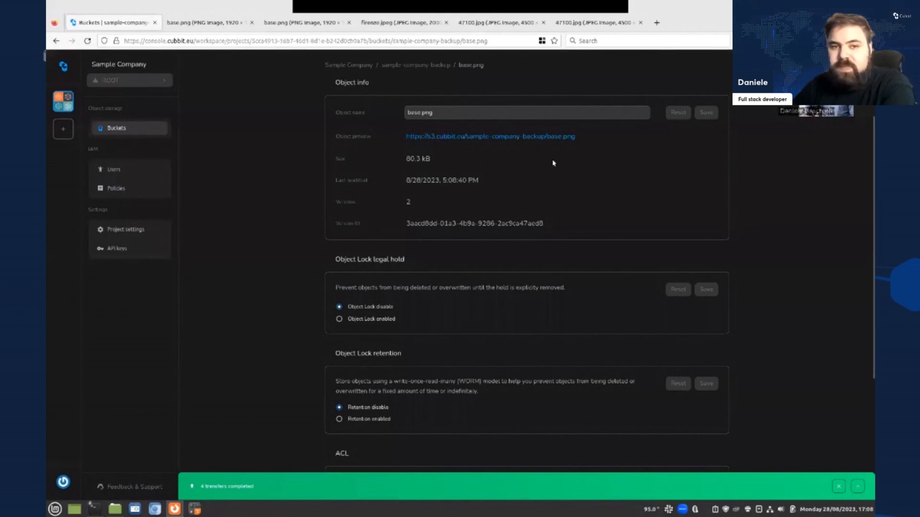
Step: Examine the stored object versions in the sample-company-backup bucket, and hide the versions again
left_click(389, 65)
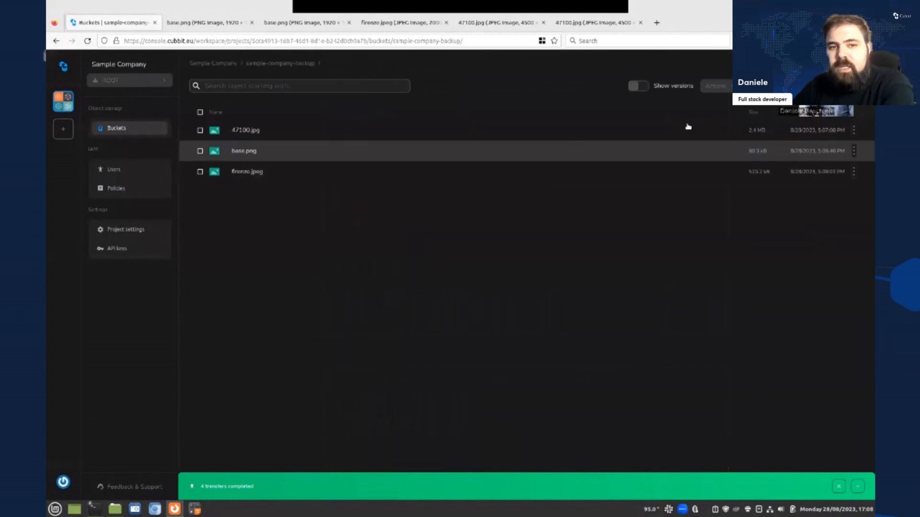
left_click(637, 87)
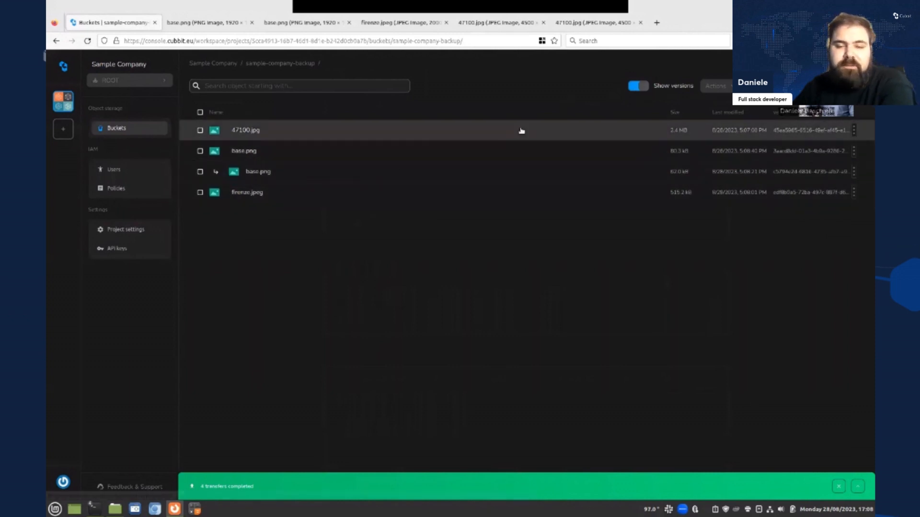
left_click(639, 90)
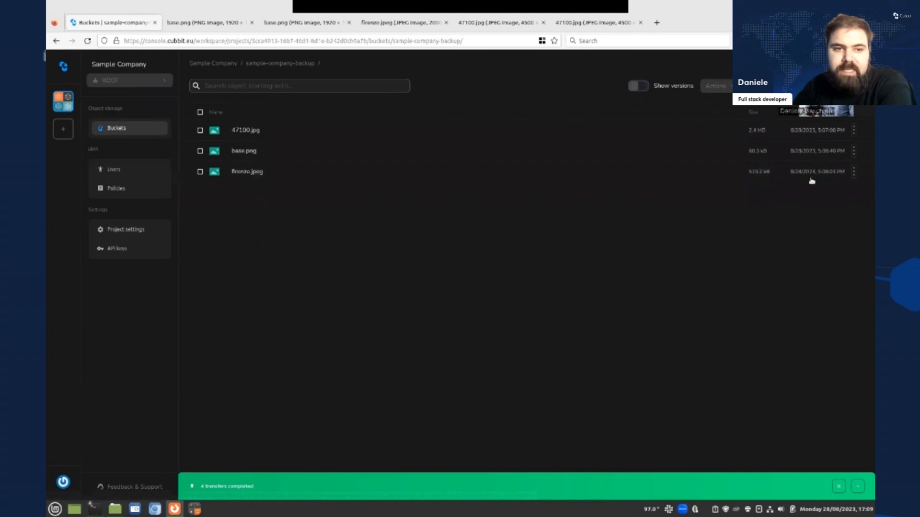
Step: Delete the current base.png from the sample-company-backup object list and confirm the deletion
left_click(854, 151)
left_click(795, 287)
left_click(494, 295)
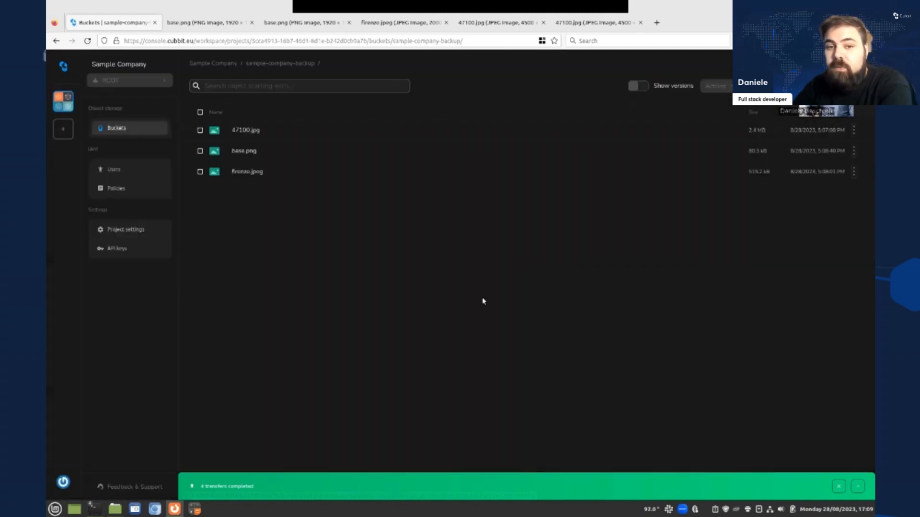
Step: Show the object versions and restore the deleted base.png by making its 80.3 kB version the main version
left_click(639, 86)
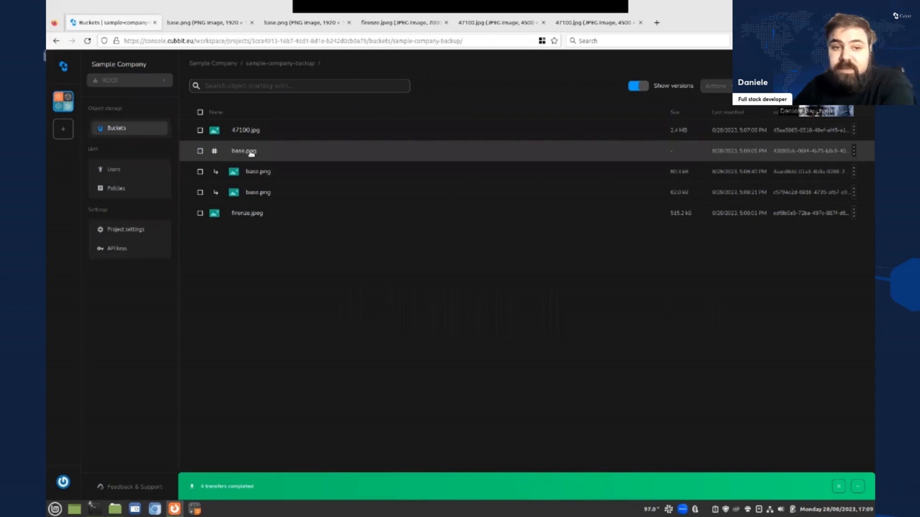
left_click(853, 172)
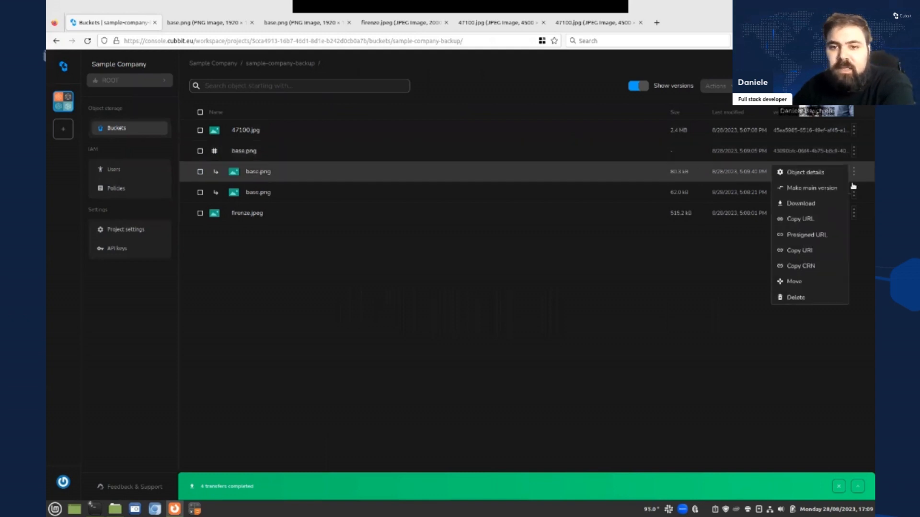
left_click(817, 190)
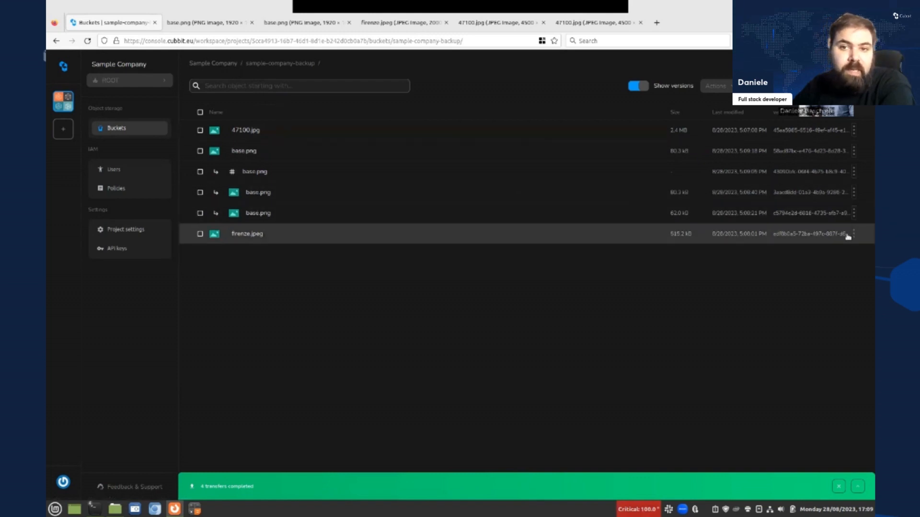
Step: Permanently delete the older 80.3 kB version nested under base.png, confirming with the phrase "Permanently delete"
left_click(854, 193)
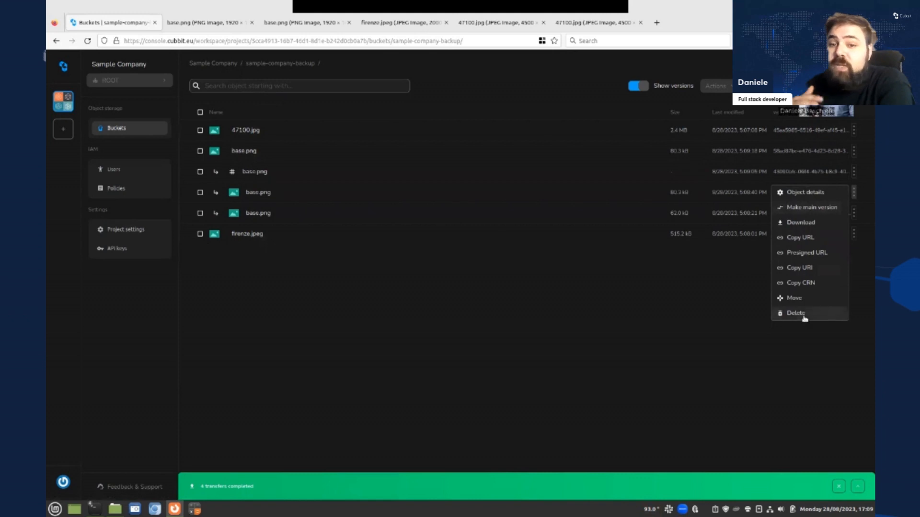
left_click(804, 317)
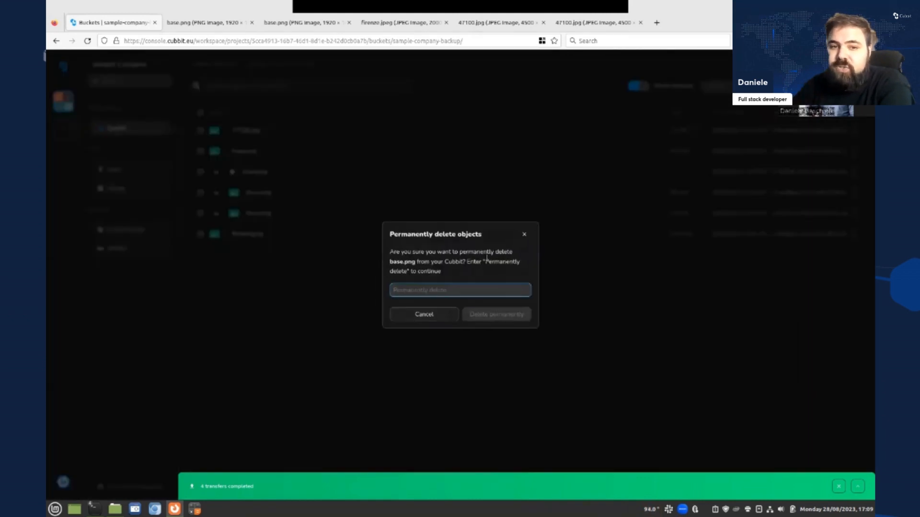
left_click_drag(485, 260, 410, 285)
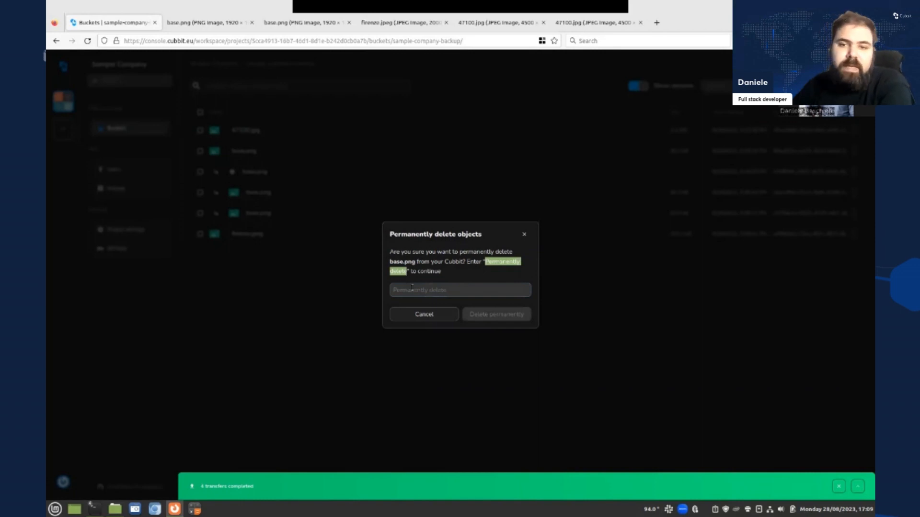
middle_click(412, 287)
left_click(510, 318)
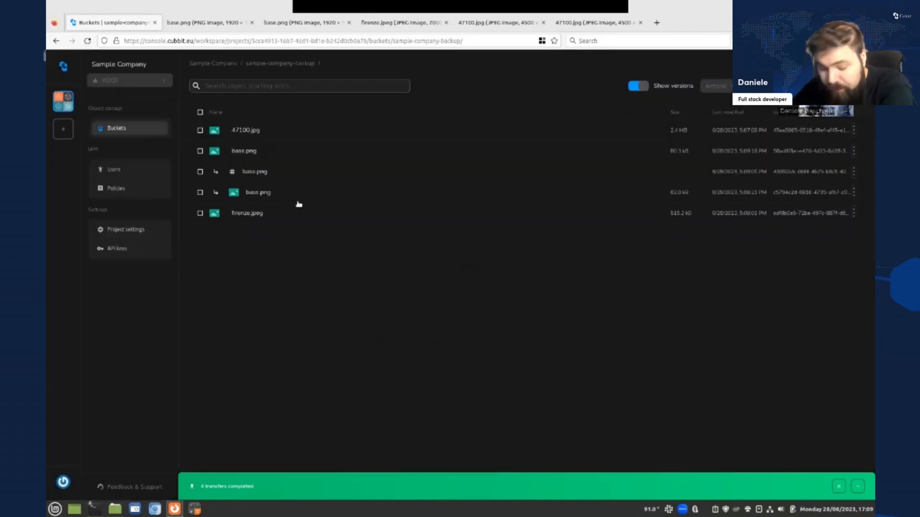
Step: Permanently delete the delete marker nested under base.png, confirming with the phrase "Permanently delete"
left_click(853, 172)
left_click(805, 262)
middle_click(452, 288)
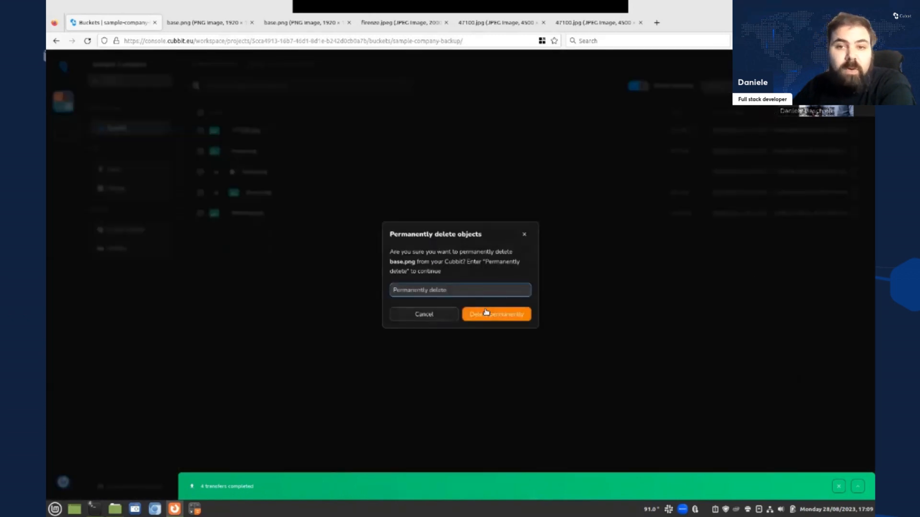
left_click(486, 312)
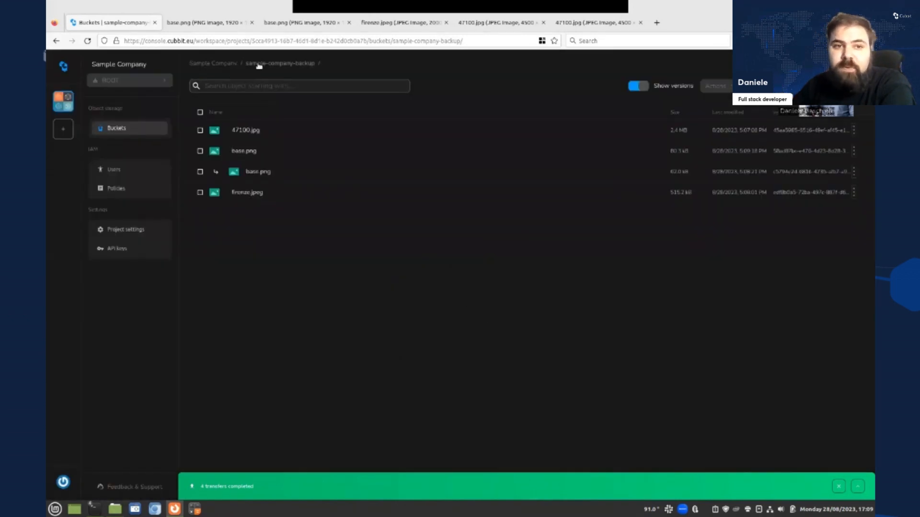
Step: In the sample-company-backup bucket settings, enable default Object Lock retention with a period of 2 days and save
left_click(211, 63)
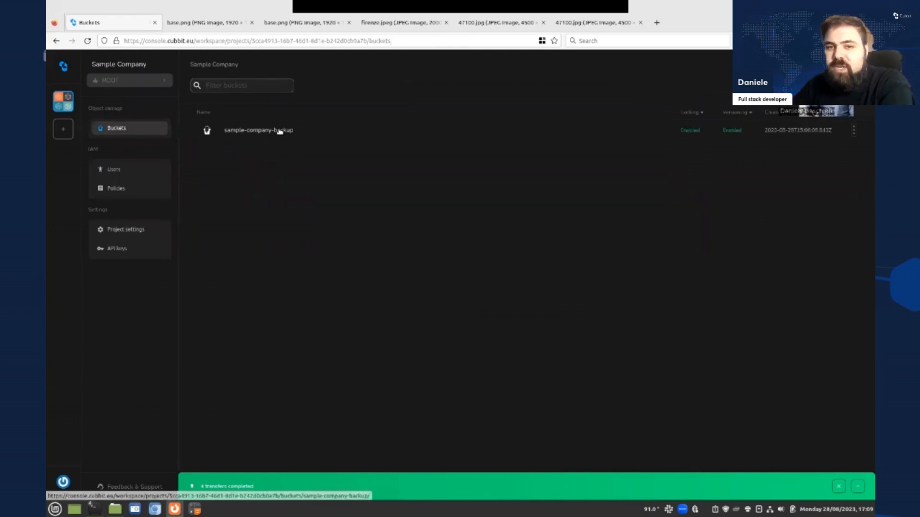
left_click(279, 130)
left_click(205, 64)
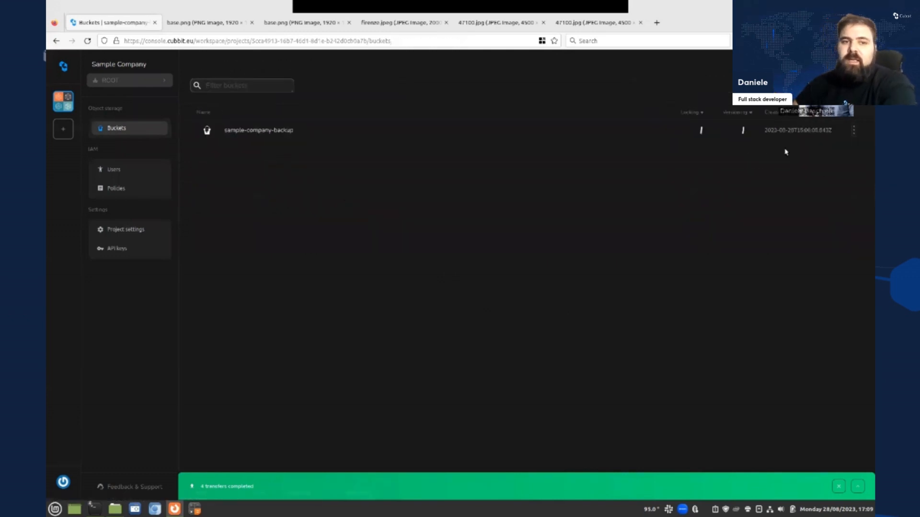
left_click(853, 130)
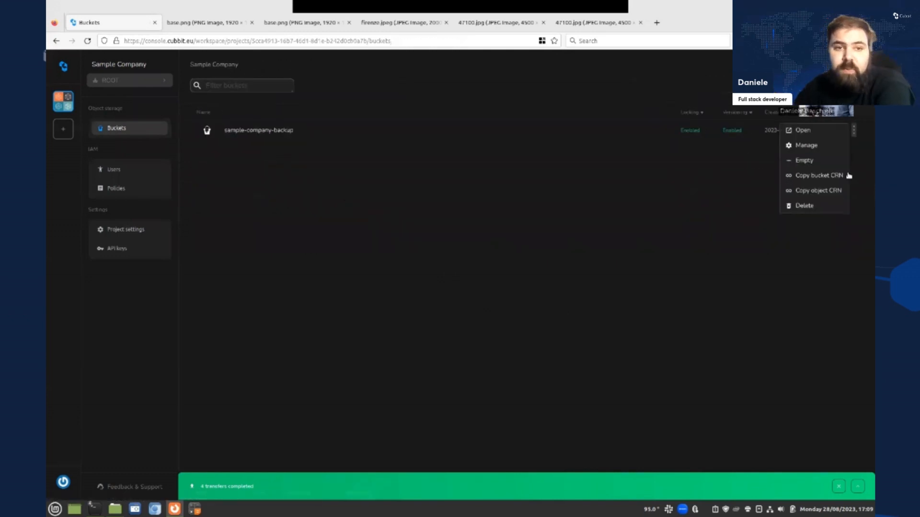
left_click(806, 145)
scroll(387, 352, "down", 5)
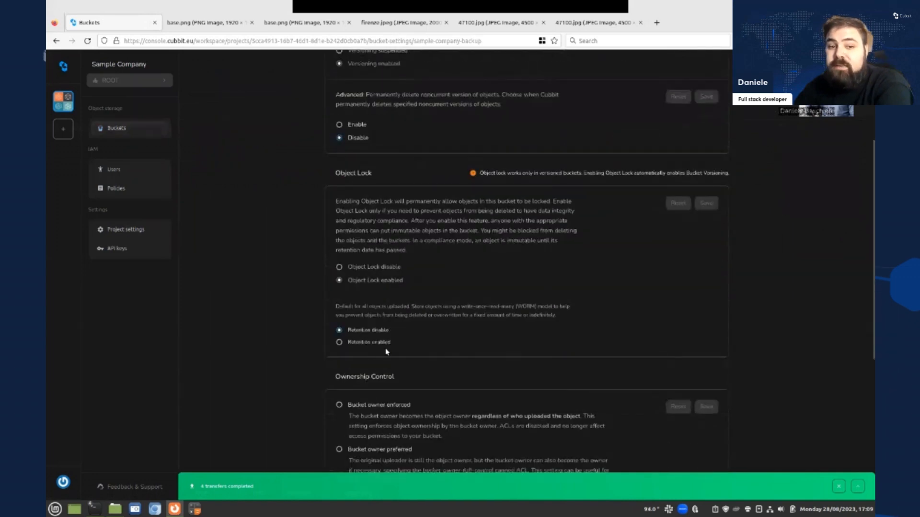
left_click(376, 342)
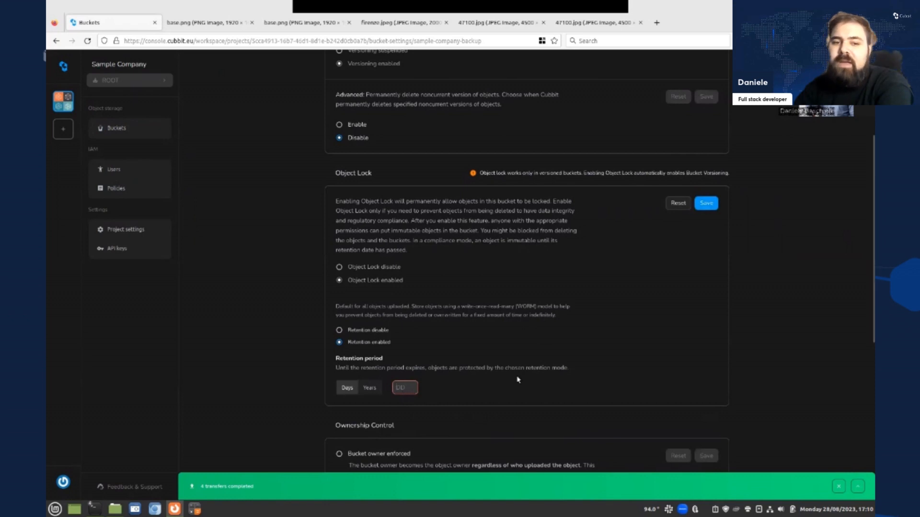
left_click(401, 386)
type("2")
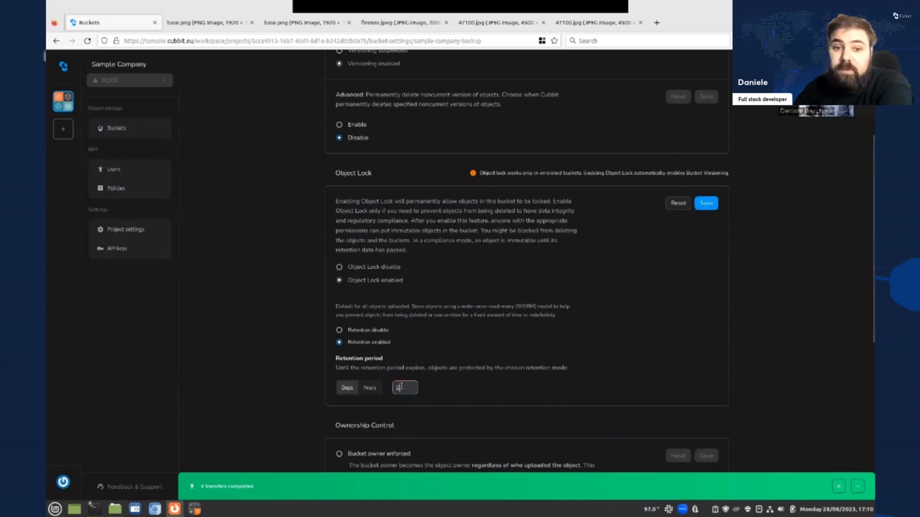
left_click(707, 206)
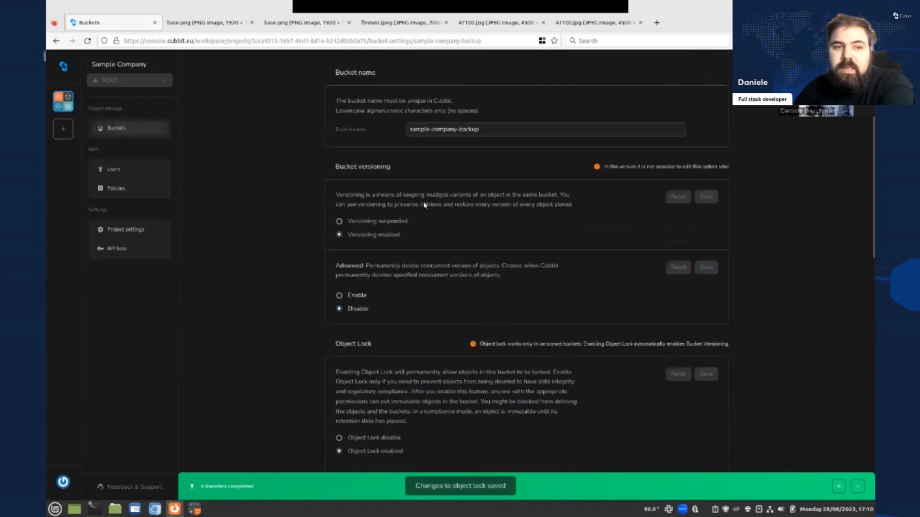
Step: Open the sample-company-backup bucket and upload 2019-10.pdf into it from the local files
left_click(119, 127)
left_click(254, 129)
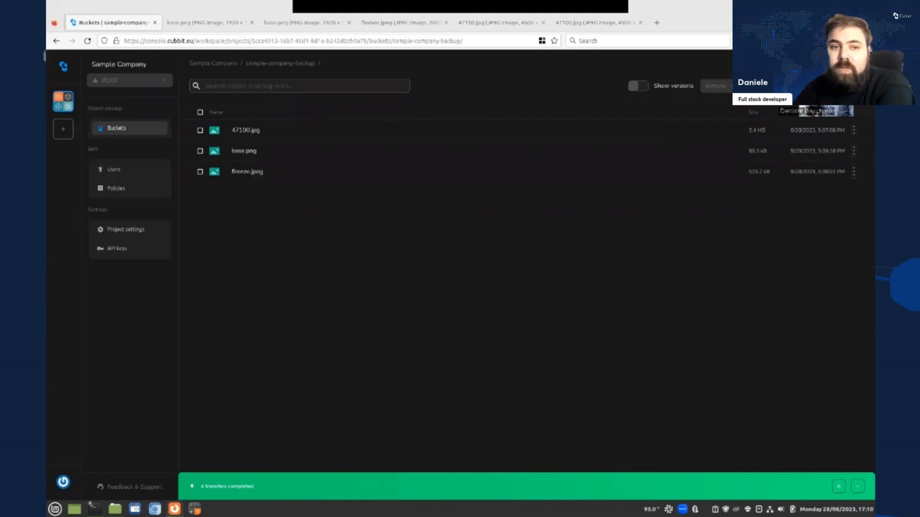
left_click_drag(703, 319, 283, 322)
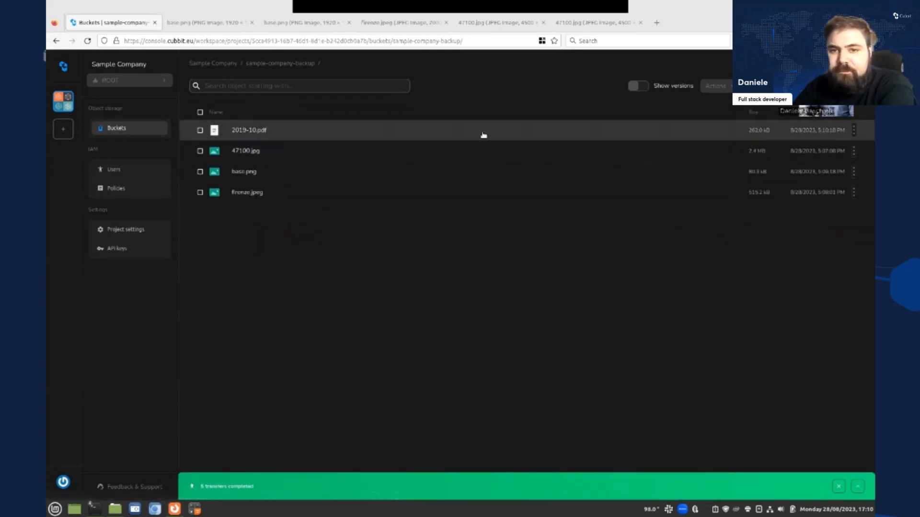
Step: Try to permanently delete 2019-10.pdf in the object versions view, confirming with the phrase "Permanently delete", and hide the versions again
left_click(640, 88)
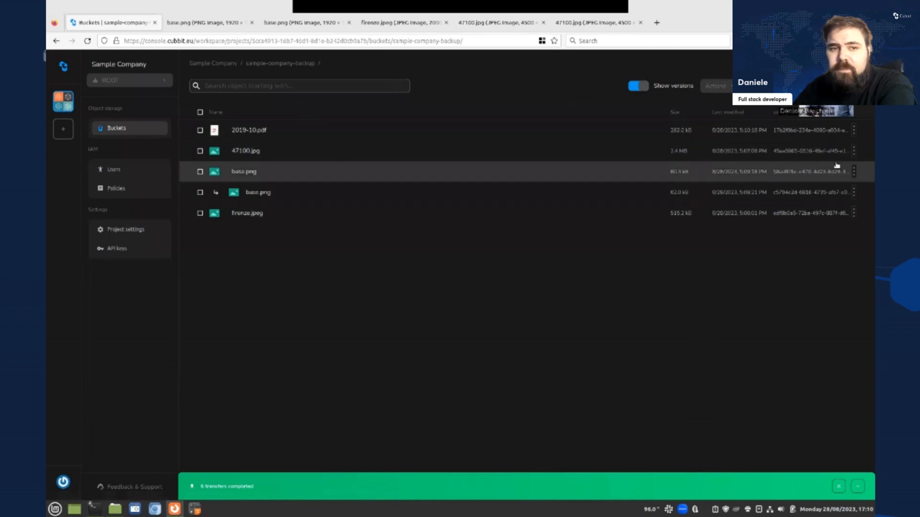
left_click(853, 131)
left_click(801, 251)
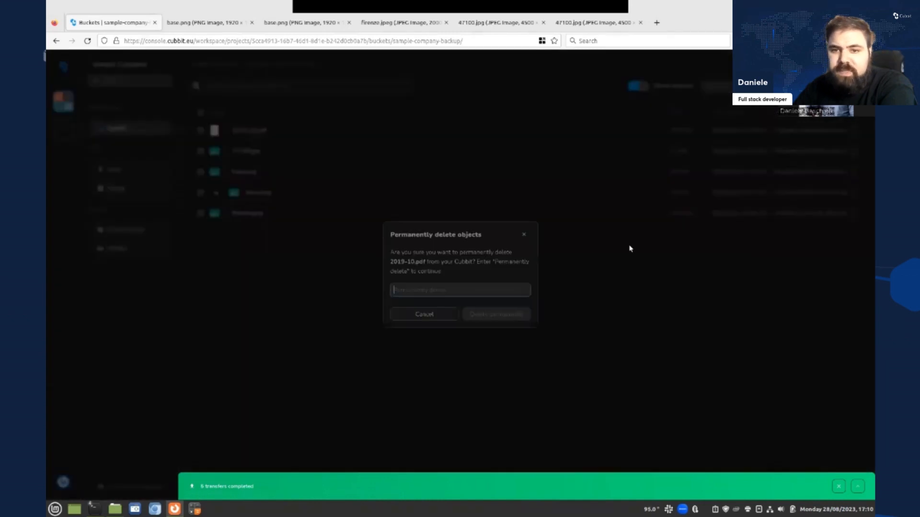
key("ctrl+b")
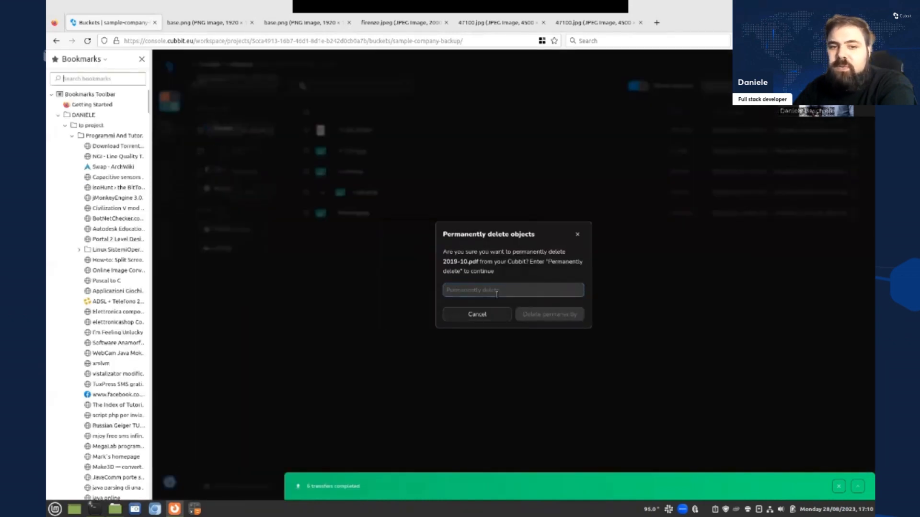
left_click(142, 60)
type("Permanently delete")
left_click(484, 314)
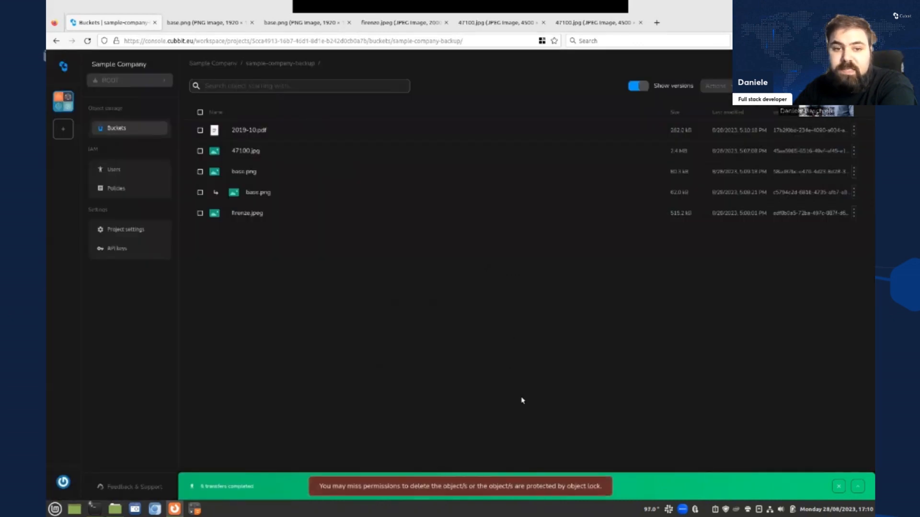
left_click(636, 90)
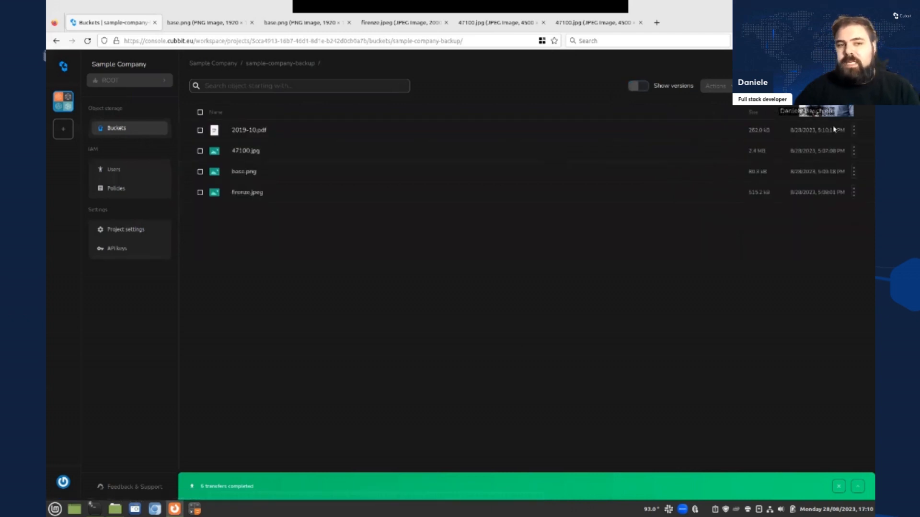
Step: Create a folder named data in the sample-company-backup bucket, open it and dismiss the completed transfers notice
left_click(772, 86)
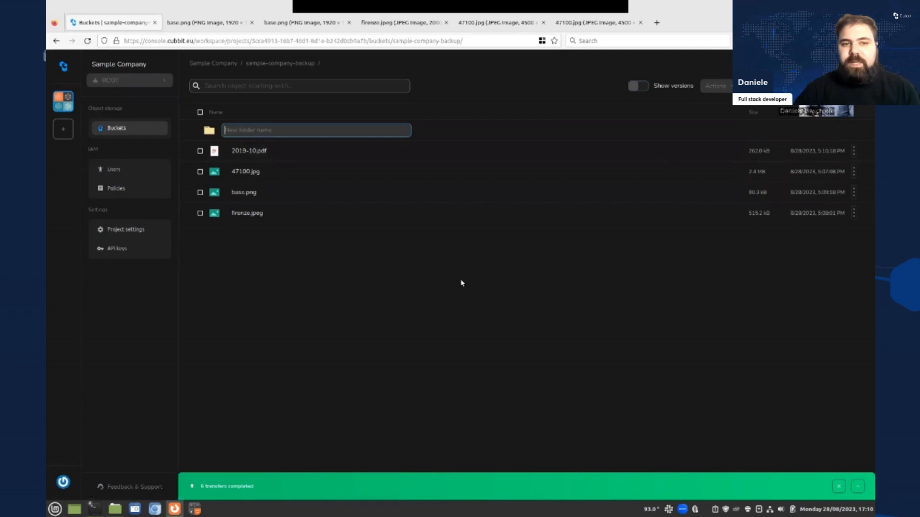
type("data")
key("Return")
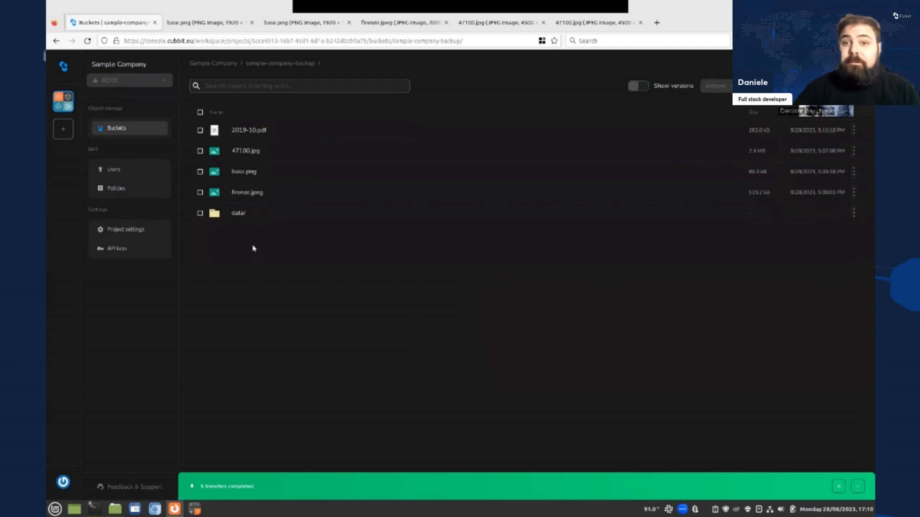
left_click(236, 198)
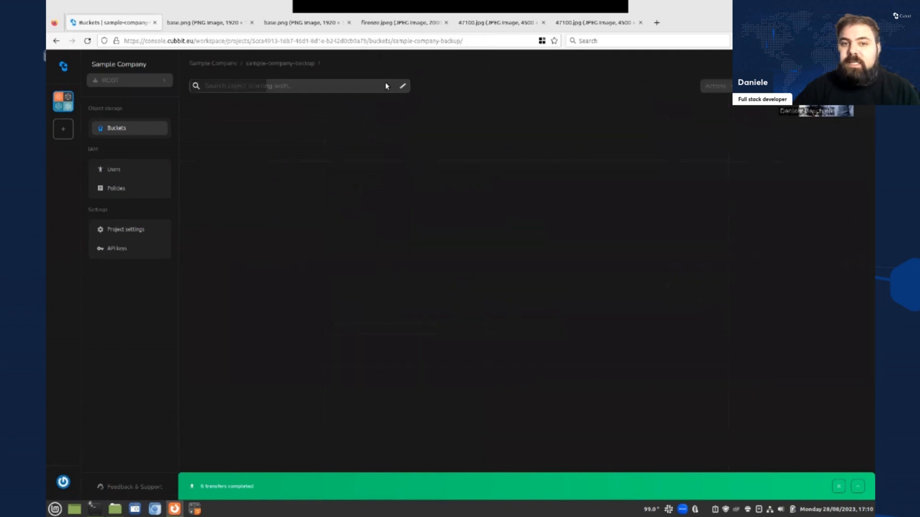
left_click(236, 213)
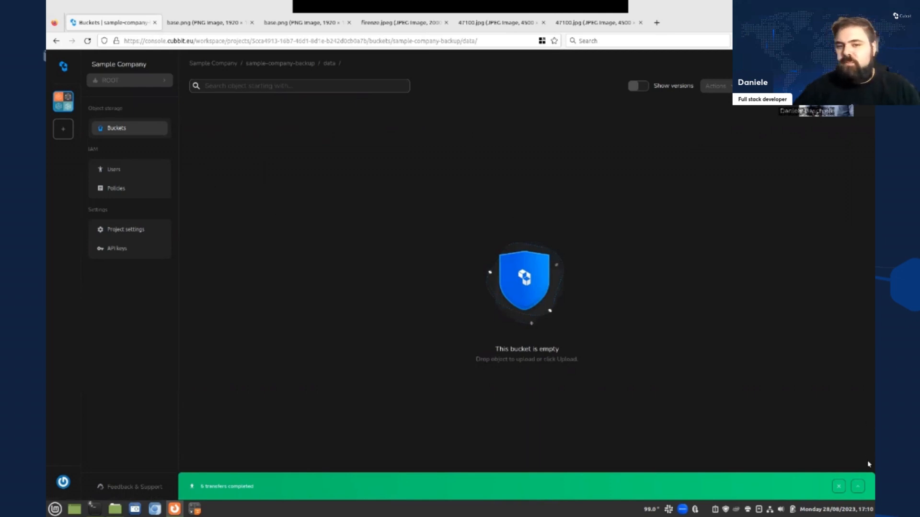
left_click(838, 486)
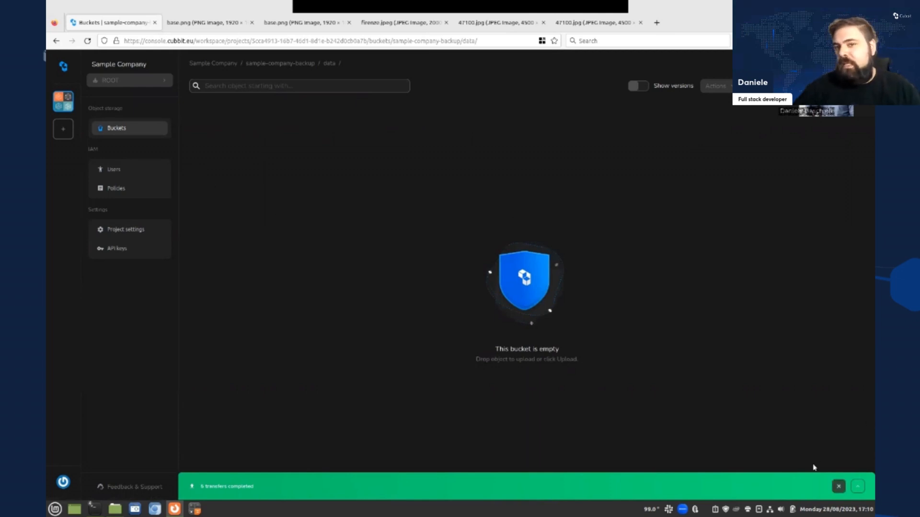
Step: Start inviting a user to the Sample Company project with the username collaborator
left_click(139, 133)
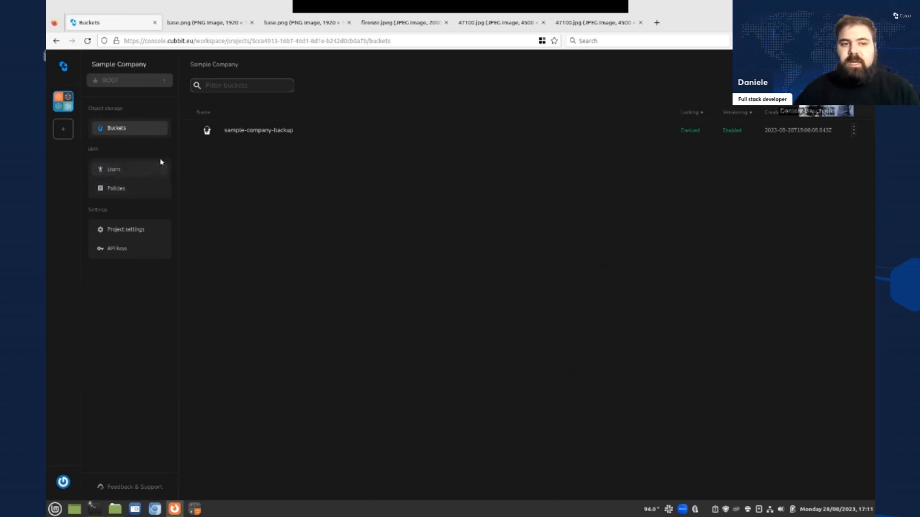
left_click(151, 167)
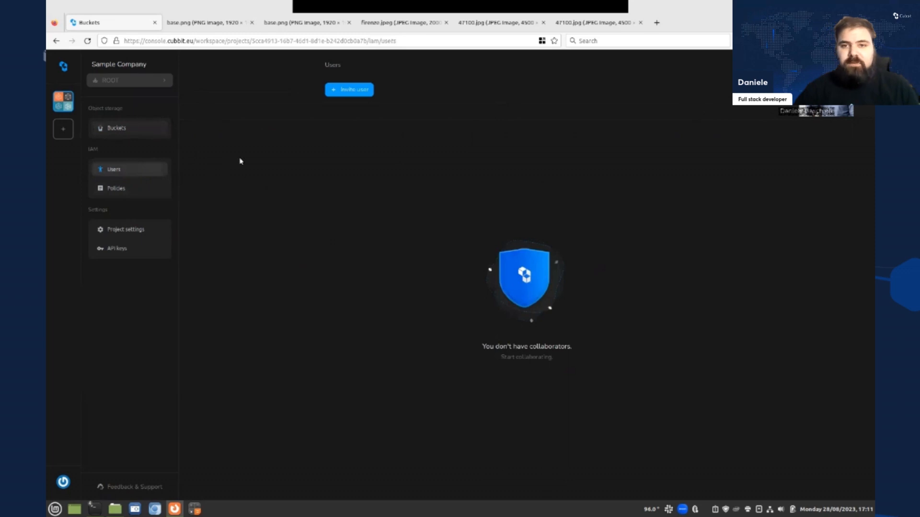
left_click(356, 94)
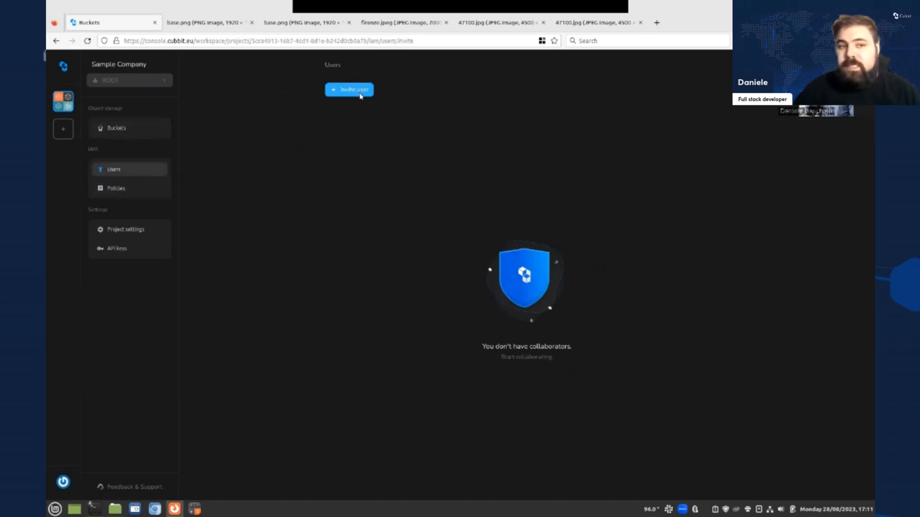
left_click(430, 132)
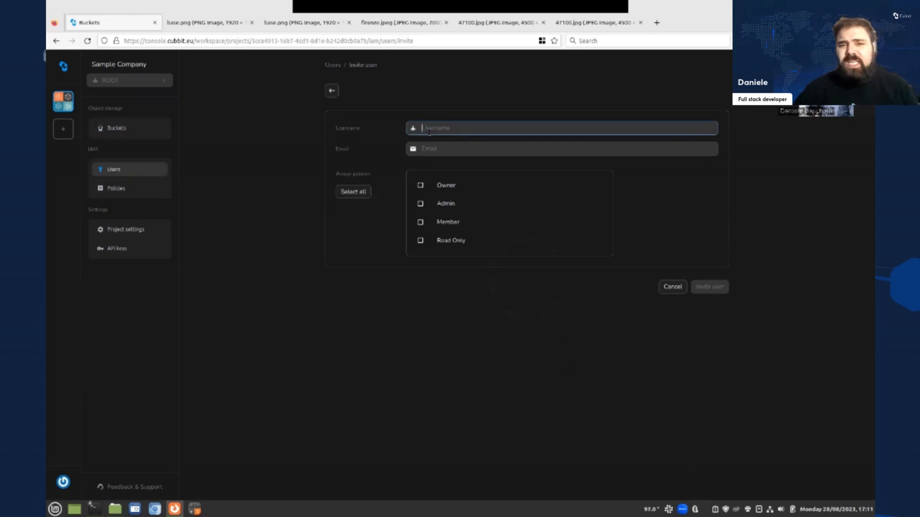
type("collaborato")
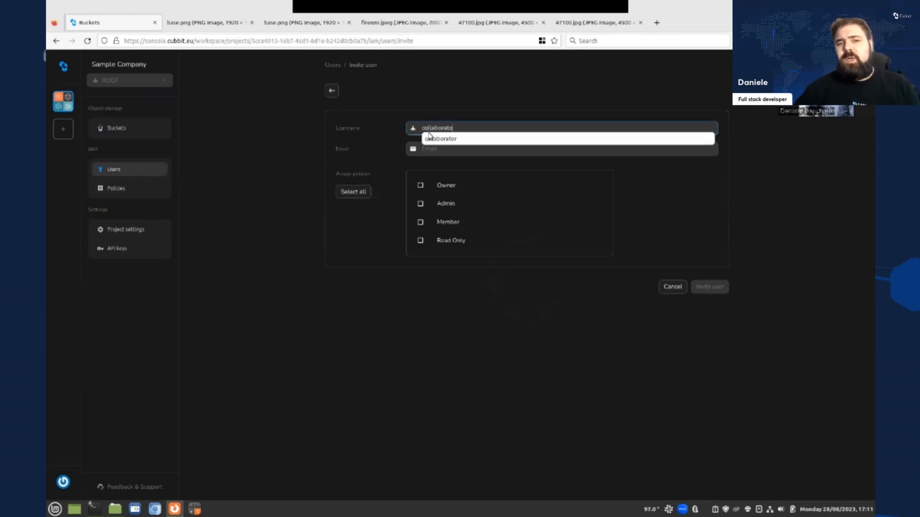
type("r")
key("Tab")
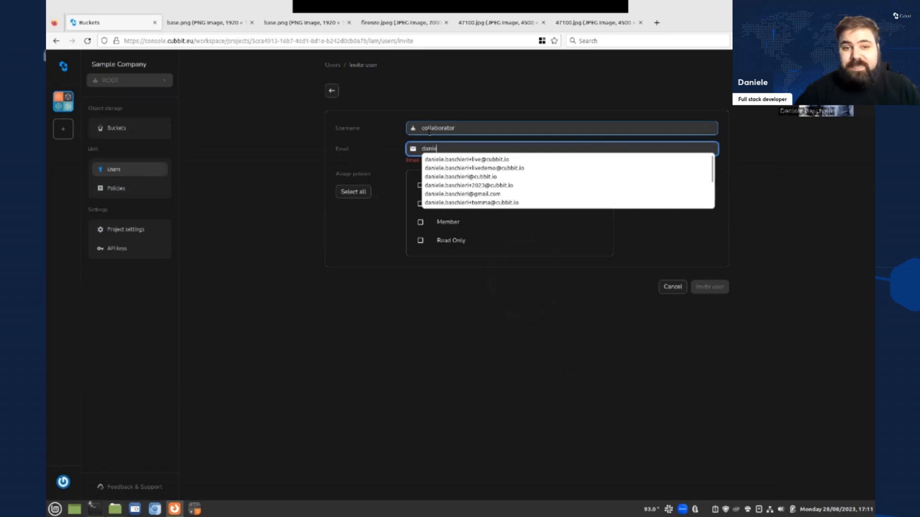
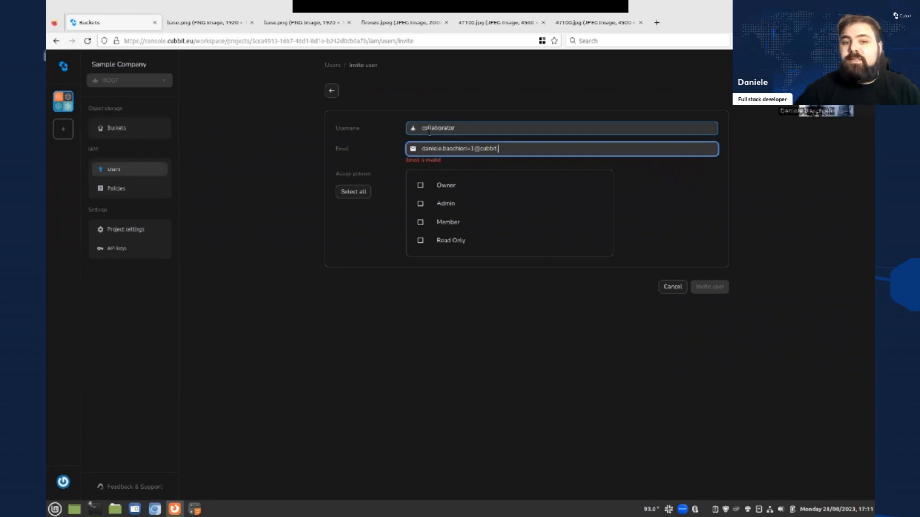
Step: Enter the collaborator's email address, assign the Admin policy and send the invitation
left_click(420, 204)
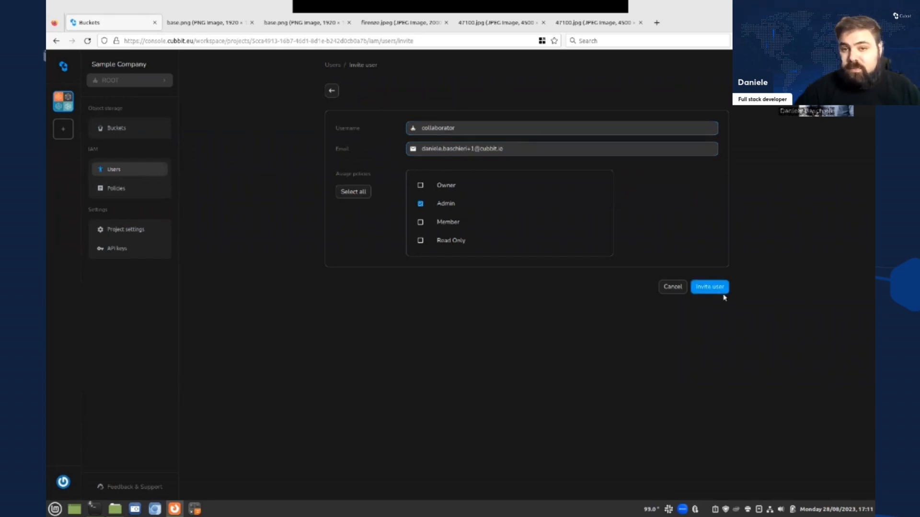
left_click(720, 289)
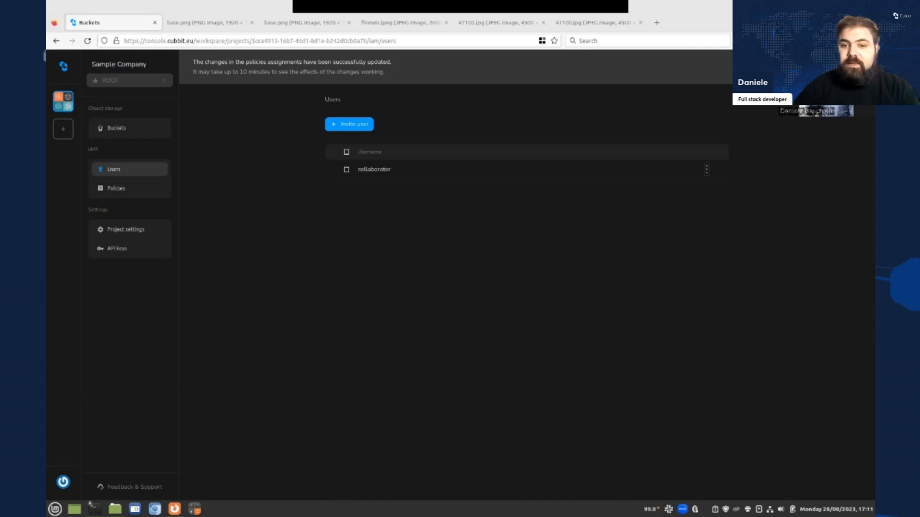
Step: Try to log in to the DS3 console from the separate Sign In tab with the collaborator's email address and account password
mouse_move(713, 125)
left_mouse_down()
mouse_move(550, 90)
mouse_move(517, 10)
mouse_move(183, 30)
mouse_move(197, 33)
left_mouse_up()
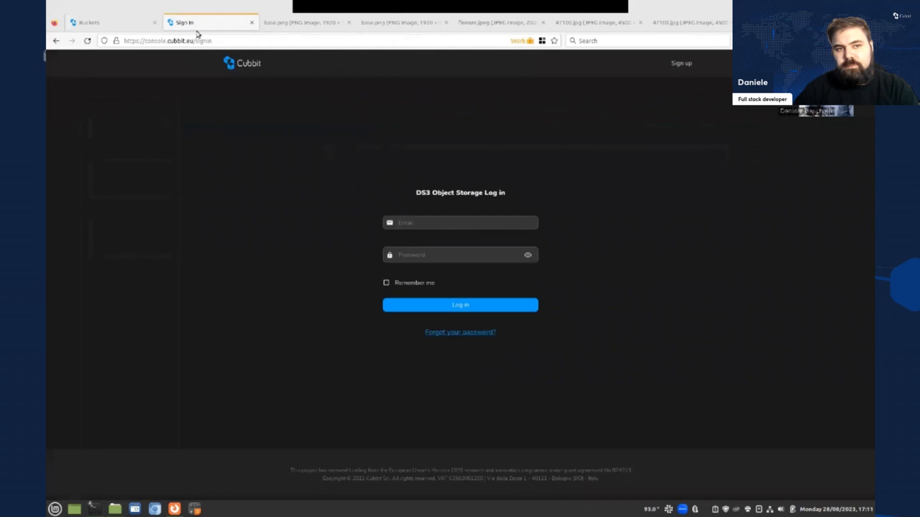
left_click(446, 224)
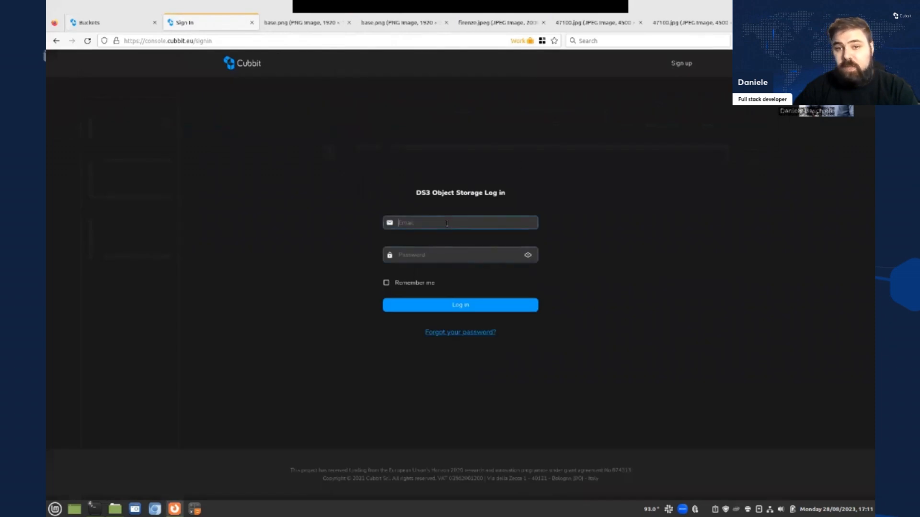
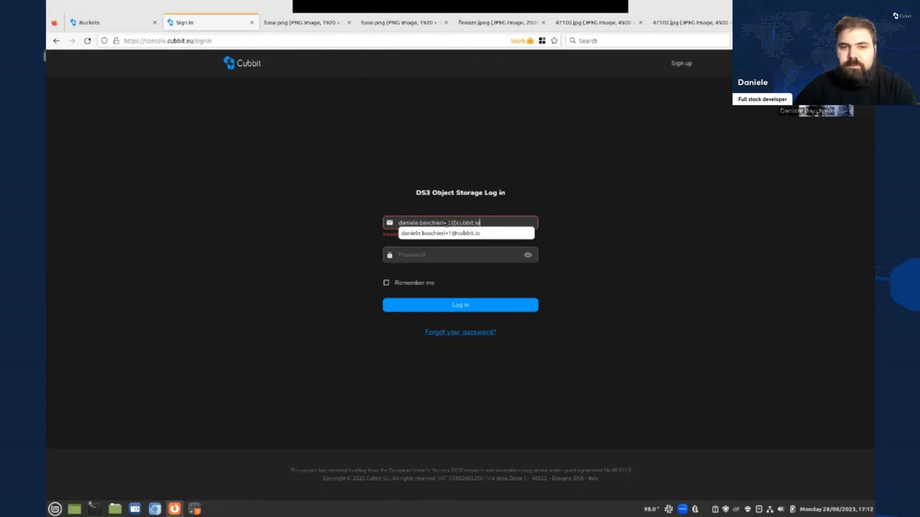
key("Tab")
type("p")
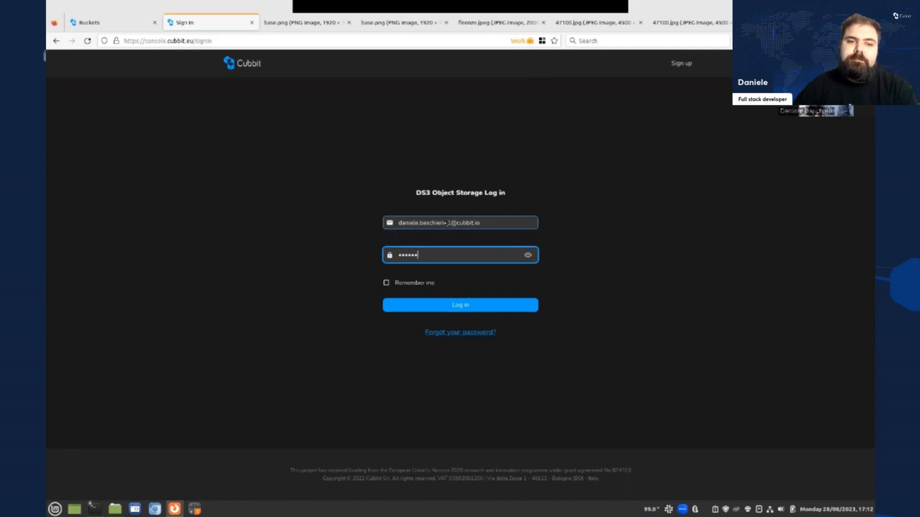
type("••")
key("Return")
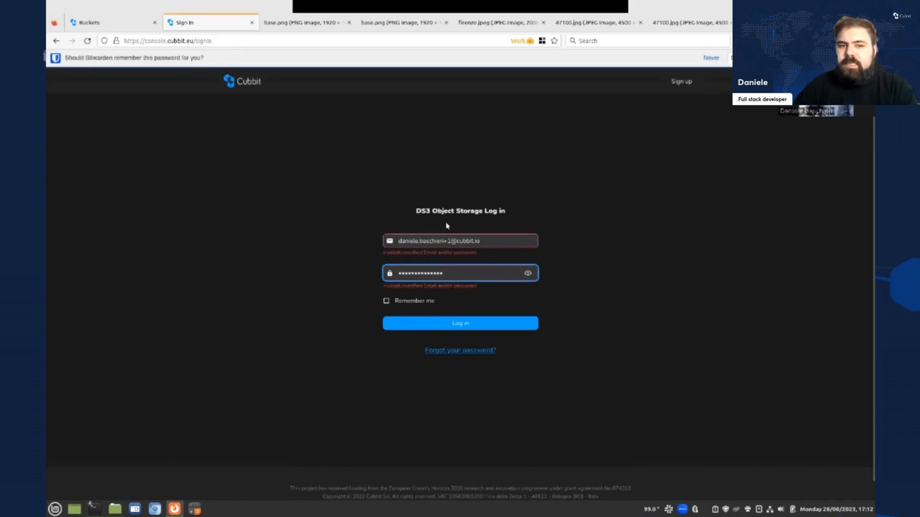
Step: Clear the password field, re-enter the collaborator's account password and log in
key("ctrl+a")
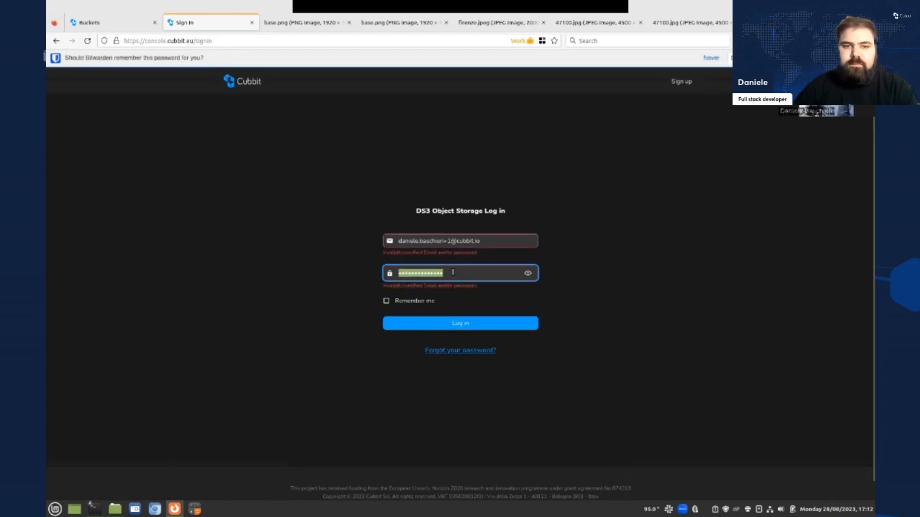
key("BackSpace")
type("•")
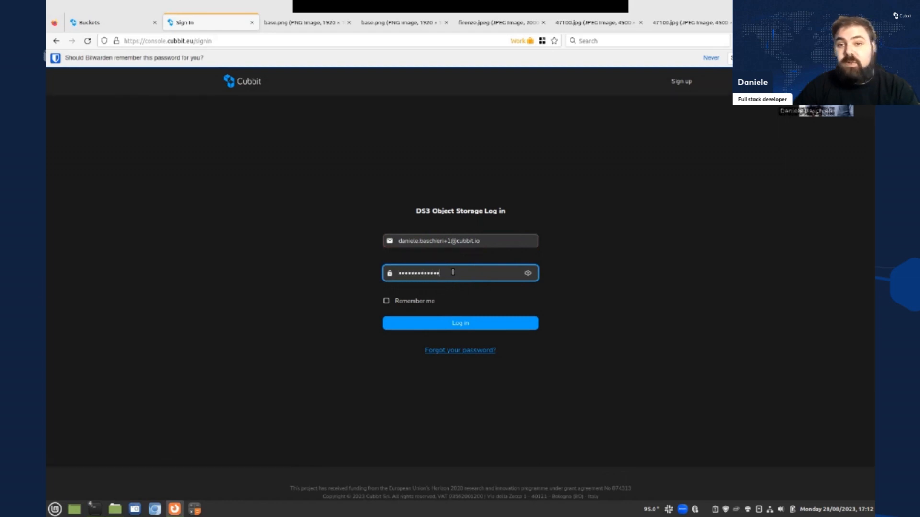
key("Return")
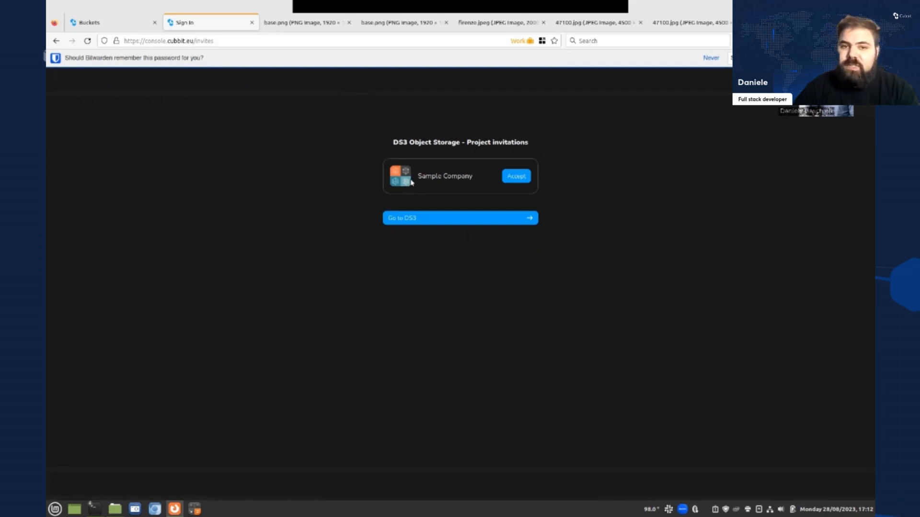
Step: Accept the invitation to Sample Company, continue to DS3 and open the Sample Company project
left_click(521, 182)
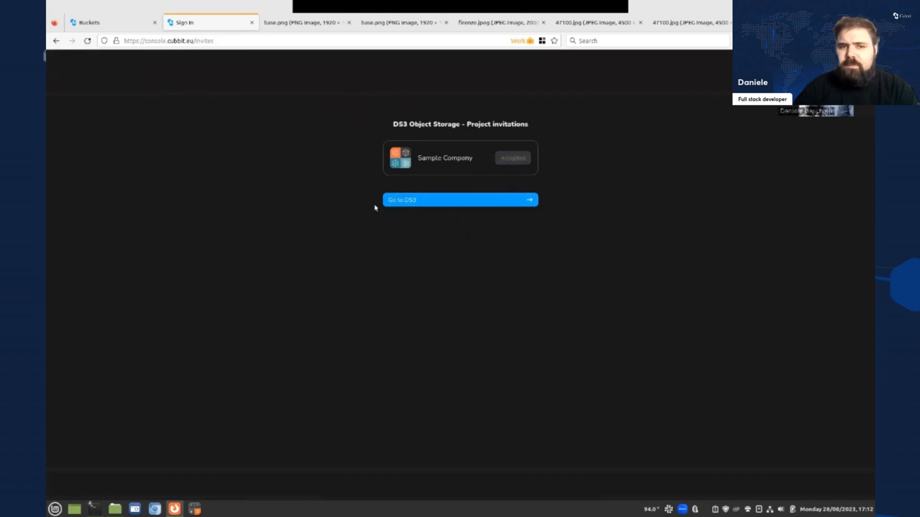
left_click(420, 204)
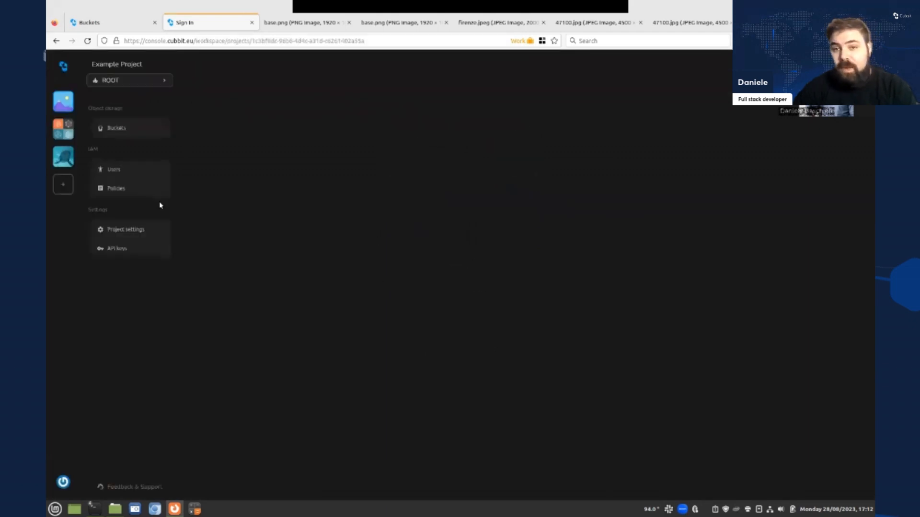
left_click(62, 133)
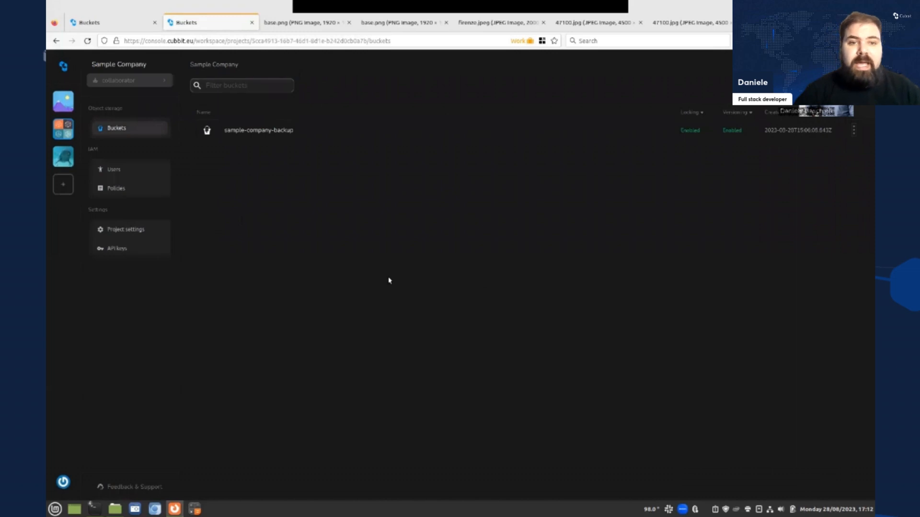
Step: Open the sample-company-backup bucket as the collaborator and close the leftover image preview tabs
left_click(218, 130)
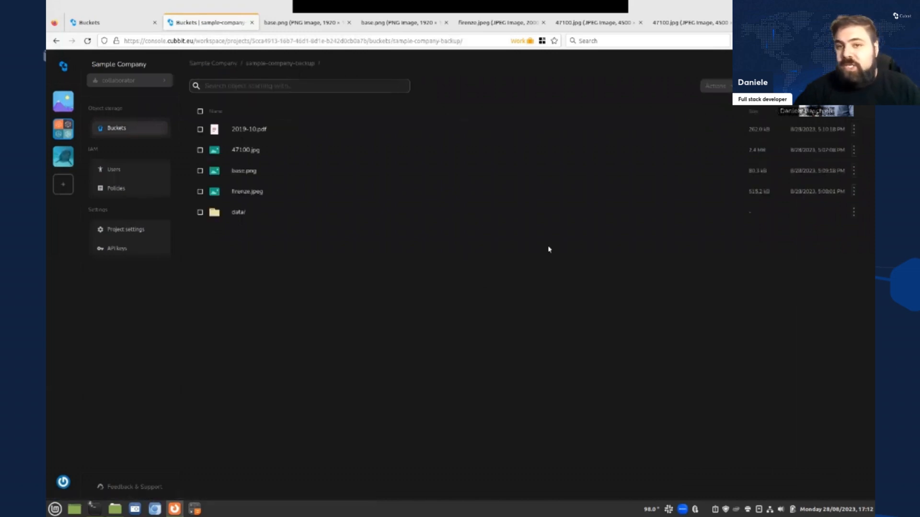
middle_click(312, 22)
middle_click(312, 22)
middle_click(312, 22)
middle_click(313, 22)
middle_click(312, 23)
Step: Open the object details of 47100.jpg, view its preview and close the preview tab
left_click(259, 152)
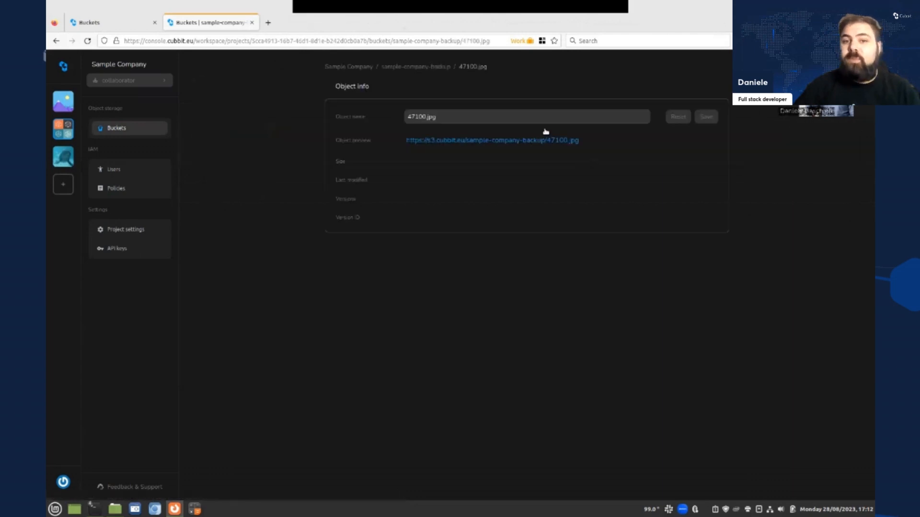
left_click(480, 138)
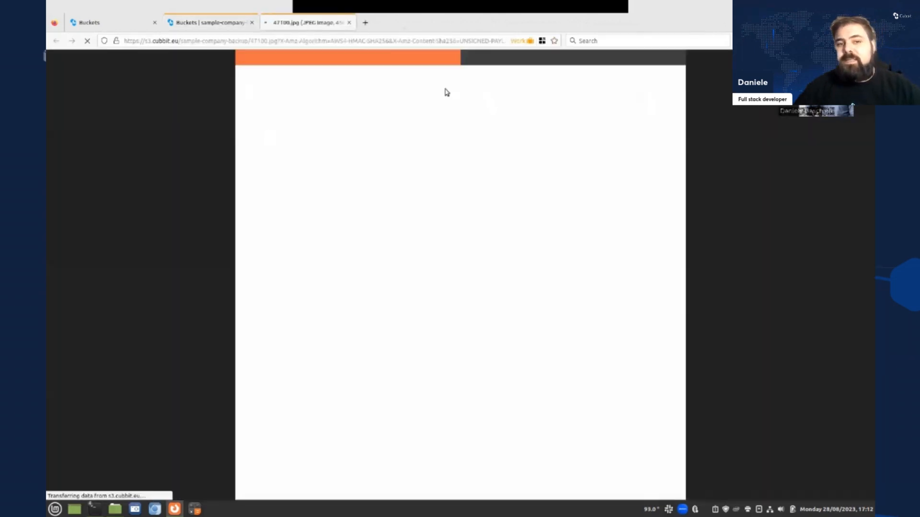
left_click(349, 23)
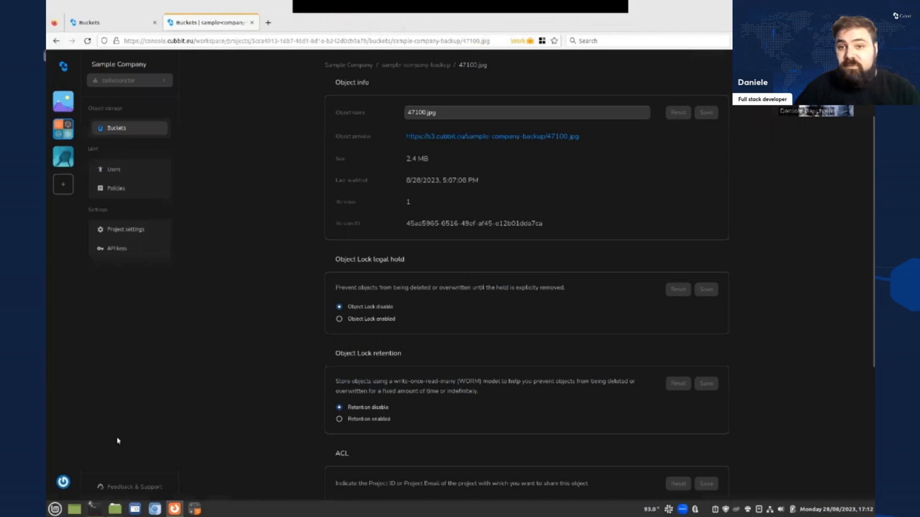
Step: Switch the collaborator's console to the light theme and go back to the bucket list
left_click(63, 482)
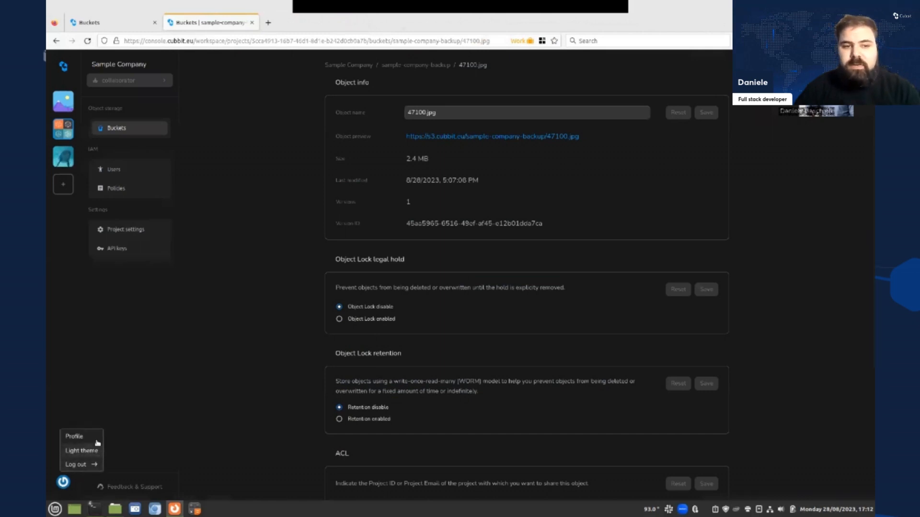
left_click(87, 450)
left_click(120, 130)
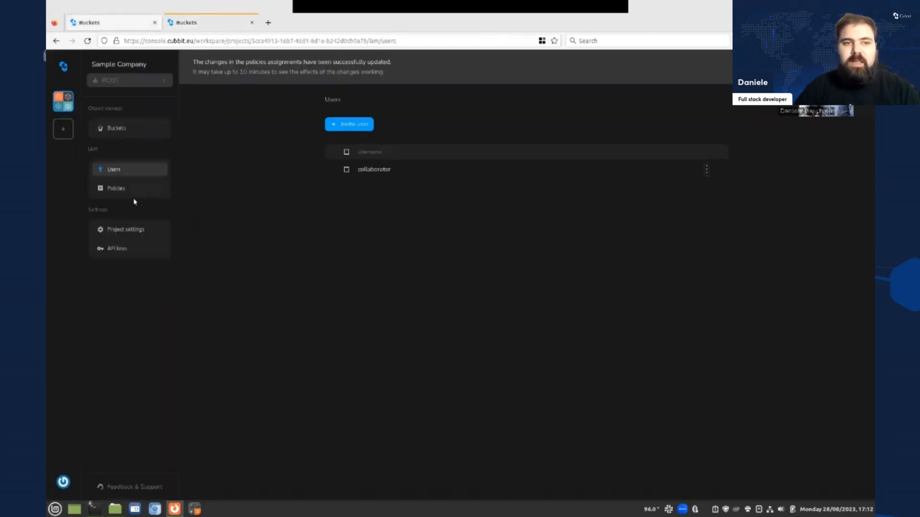
Step: From the root user's session, replace the collaborator's Admin policy with Read Only and save the change
left_click(115, 188)
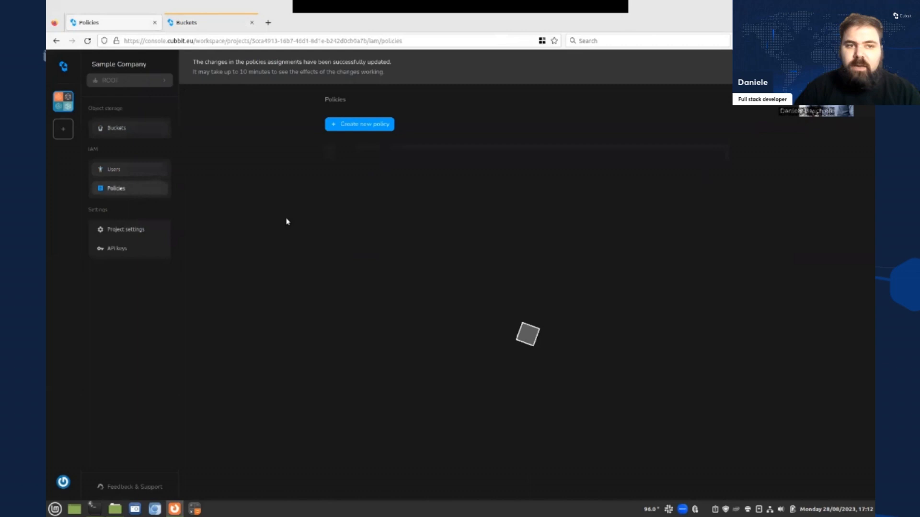
left_click(124, 174)
left_click(383, 172)
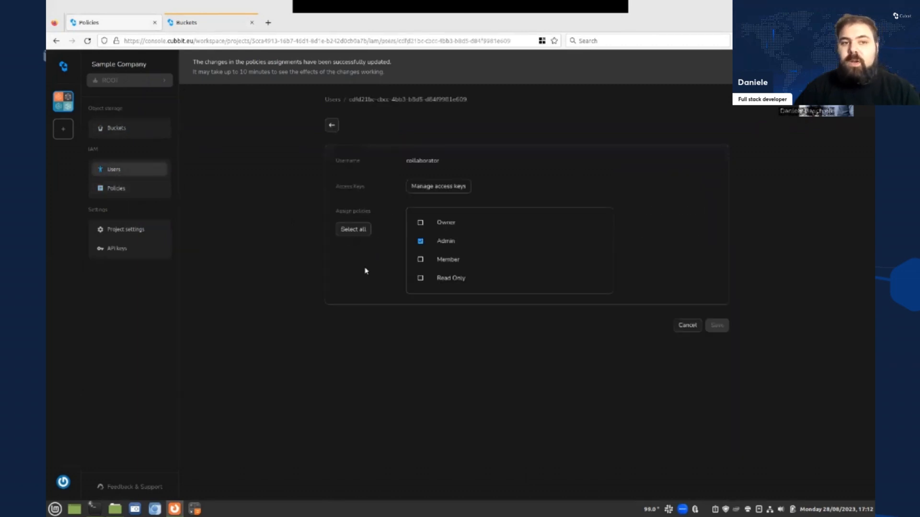
left_click(420, 241)
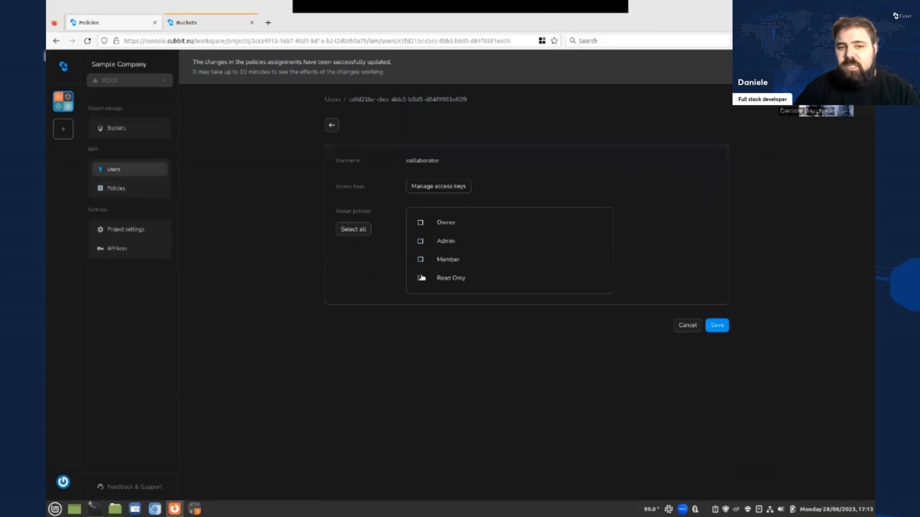
left_click(717, 326)
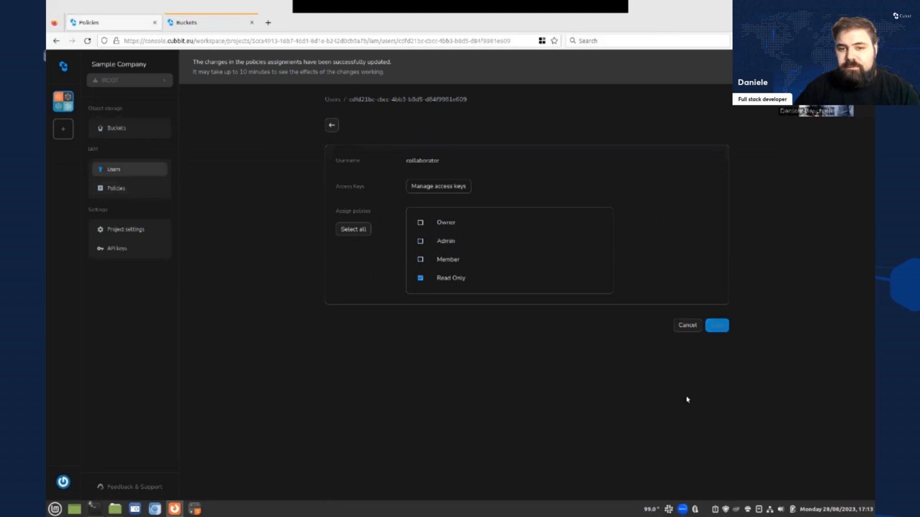
Step: Check the collaborator's access to the Sample Company users and policies, and return to the bucket list
left_click(213, 23)
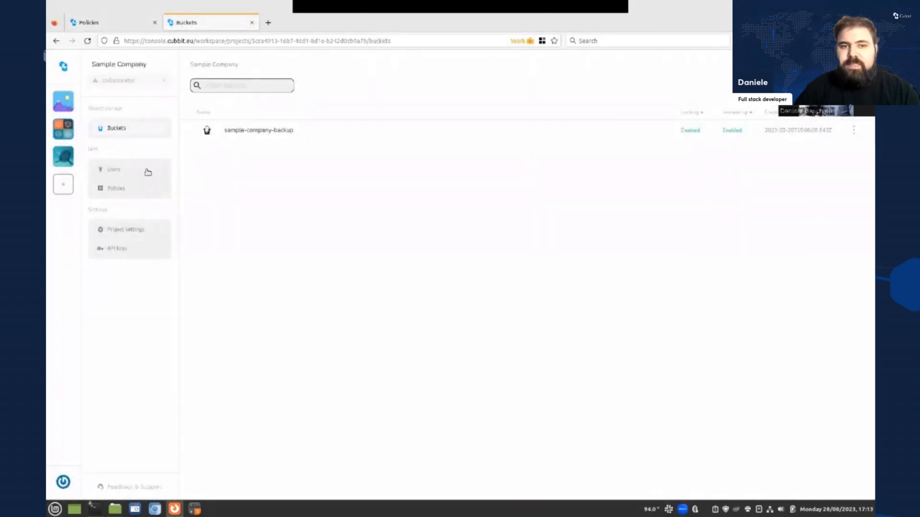
left_click(137, 175)
left_click(133, 192)
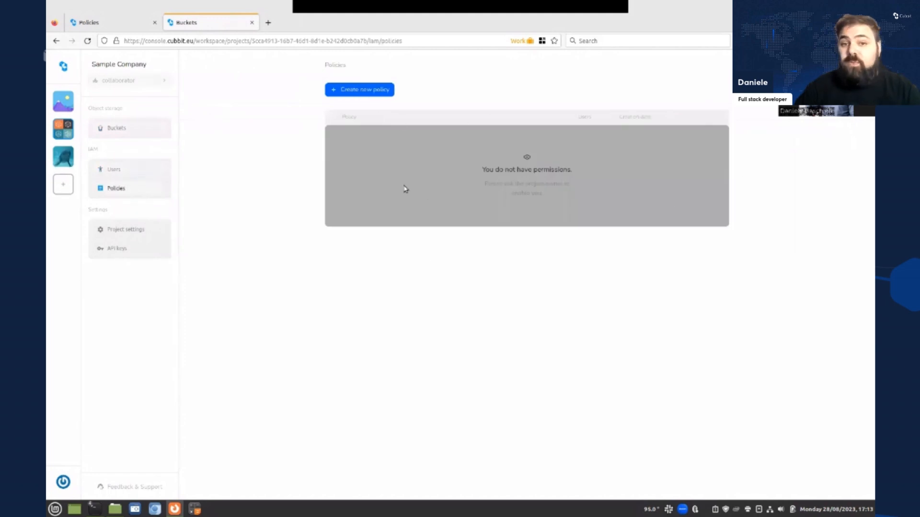
left_click(129, 170)
left_click(121, 131)
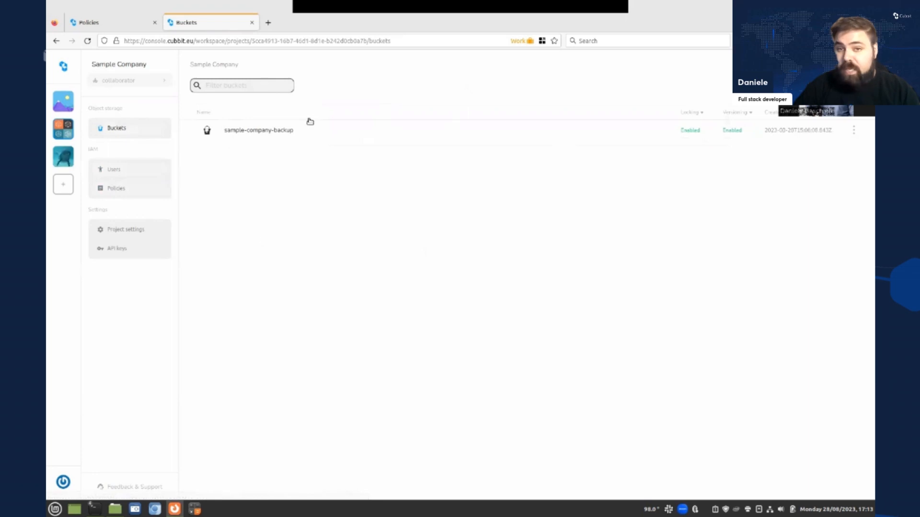
Step: Try to upload files to the sample-company-backup bucket as the collaborator and dismiss the transfer notice
left_click(257, 134)
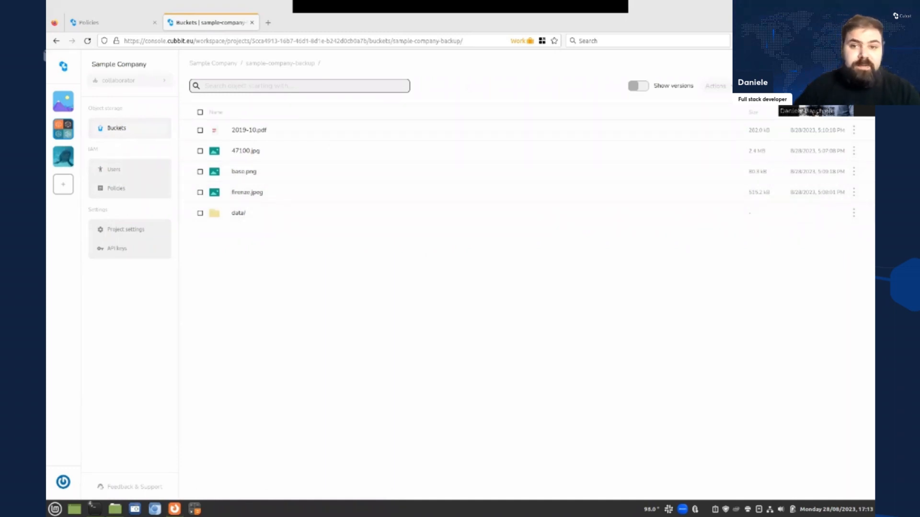
left_click_drag(518, 345, 298, 338)
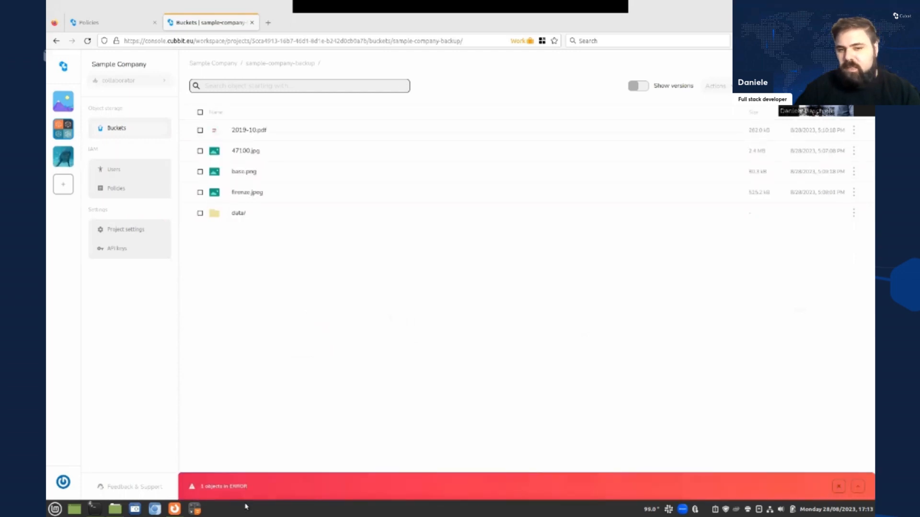
left_click(838, 486)
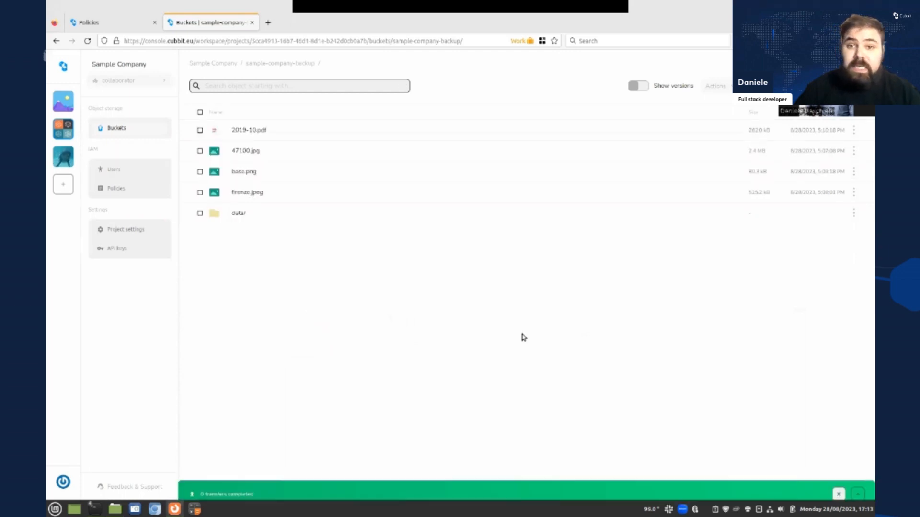
Step: Return to the root user's session and open the client API keys of the Sample Company project
left_click(96, 22)
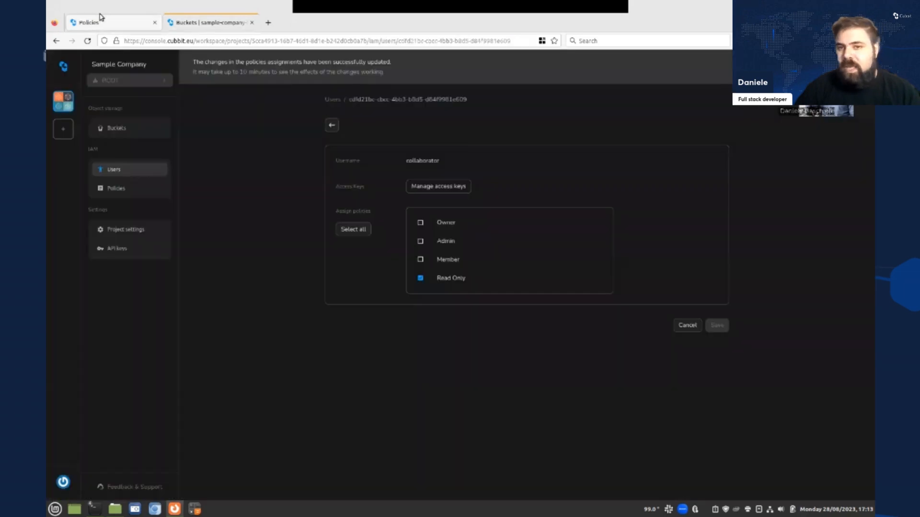
left_click(130, 247)
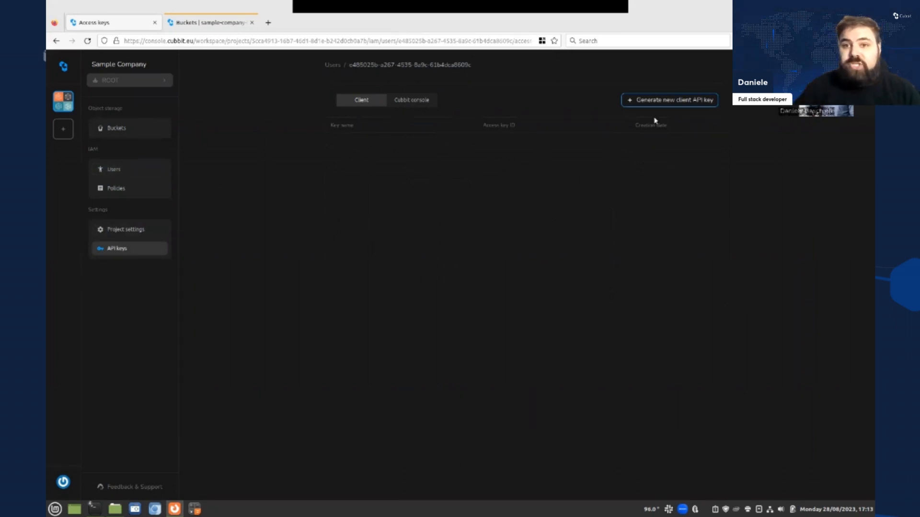
Step: Open the Cubbit docs in a new browser tab and view the Veeam and AWS CLI integration guides
left_click(267, 23)
type("docs.cub")
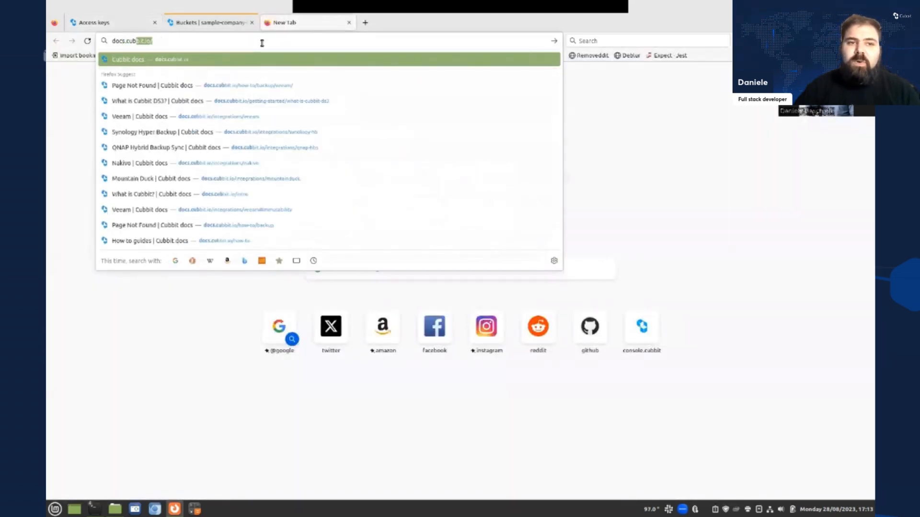
key("Return")
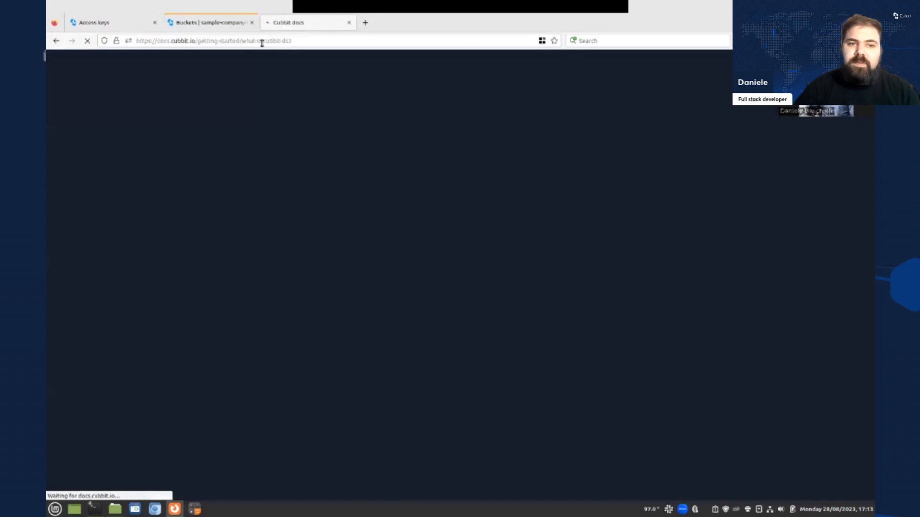
scroll(73, 205, "down", 5)
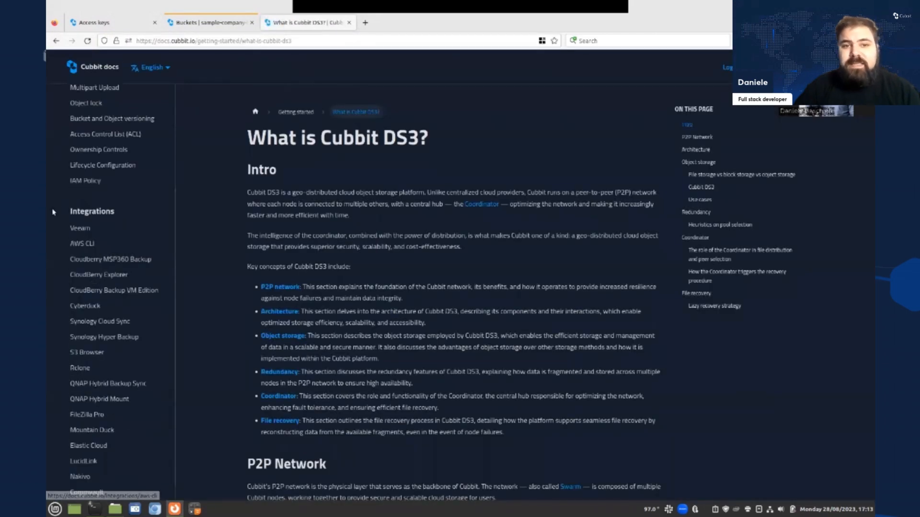
left_click(73, 206)
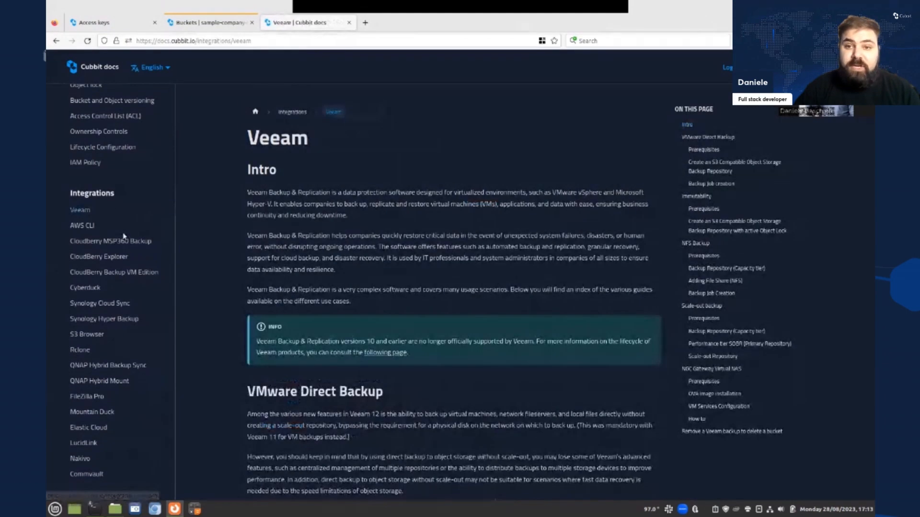
left_click(108, 235)
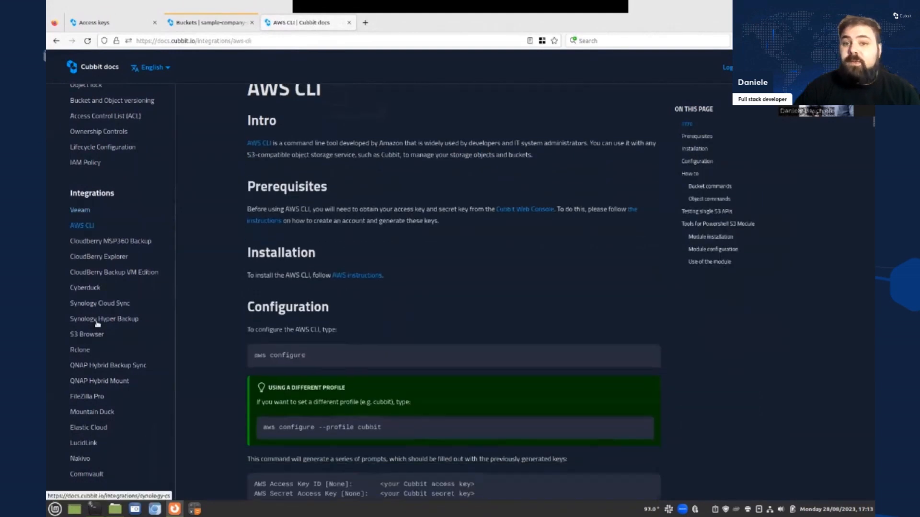
Step: View the Synology Cloud Sync and QNAP Hybrid Backup Sync integration guides in the Cubbit docs
left_click(86, 307)
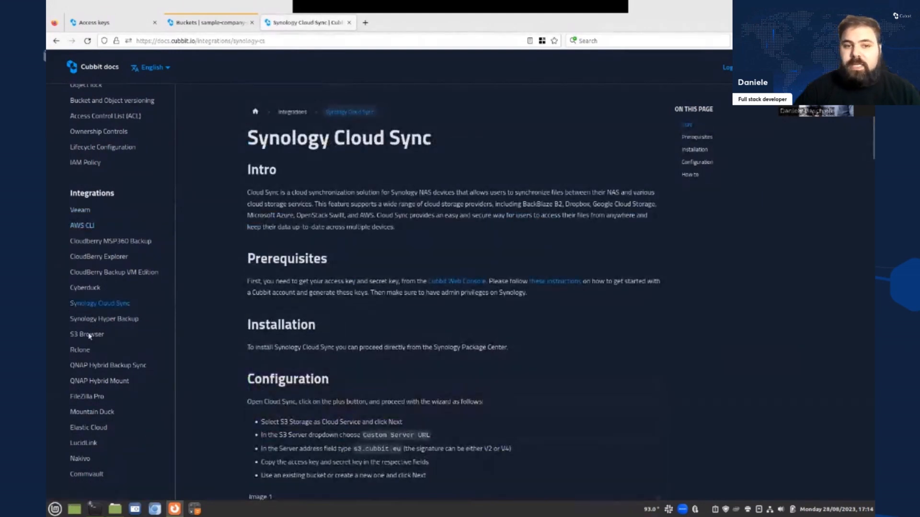
left_click(89, 365)
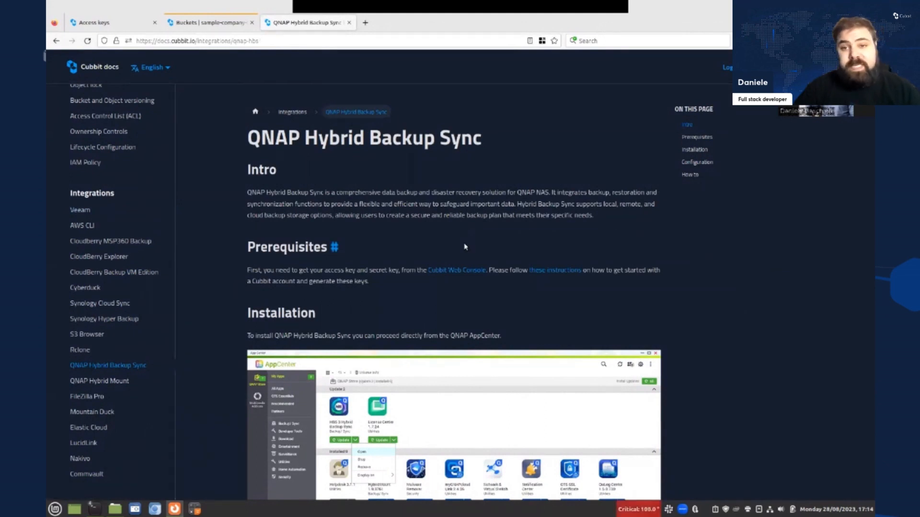
scroll(475, 246, "down", 4)
scroll(477, 243, "up", 2)
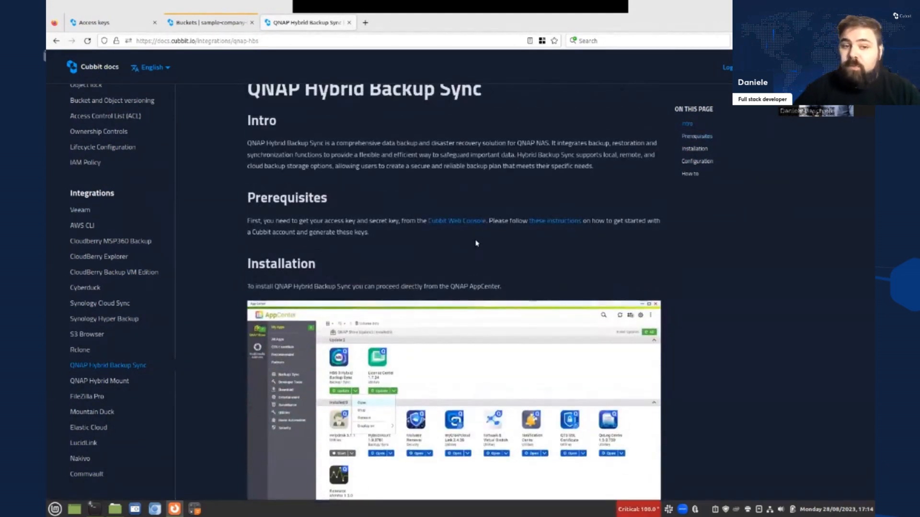
Step: Generate a new client API key for the Sample Company project and name it veaeam
left_click(110, 22)
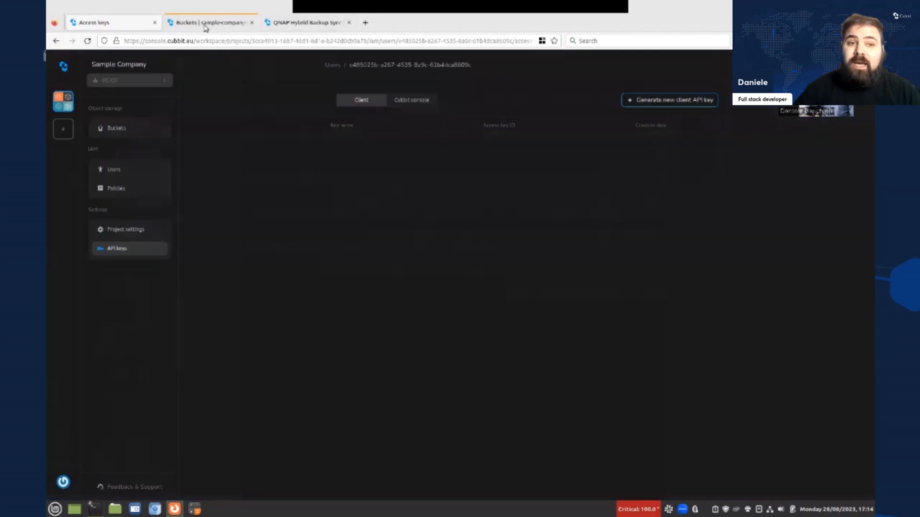
left_click(679, 100)
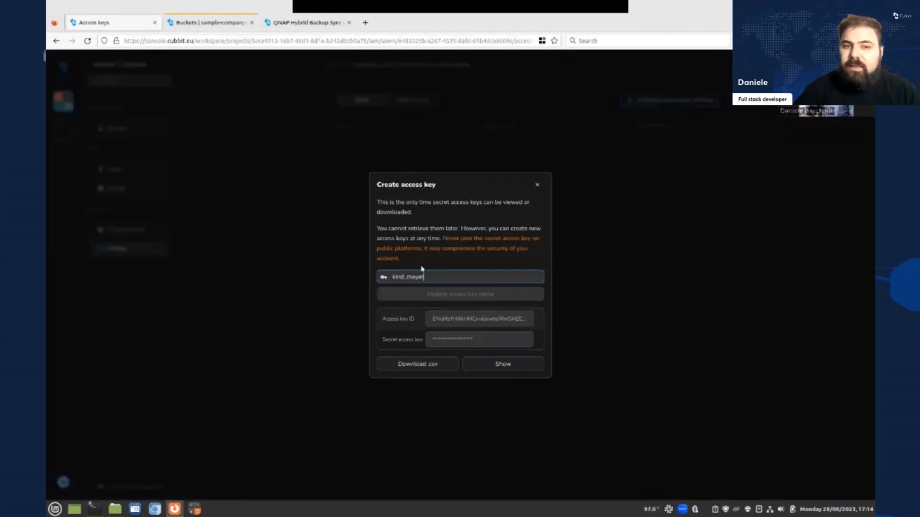
double_click(412, 277)
type("veaeam")
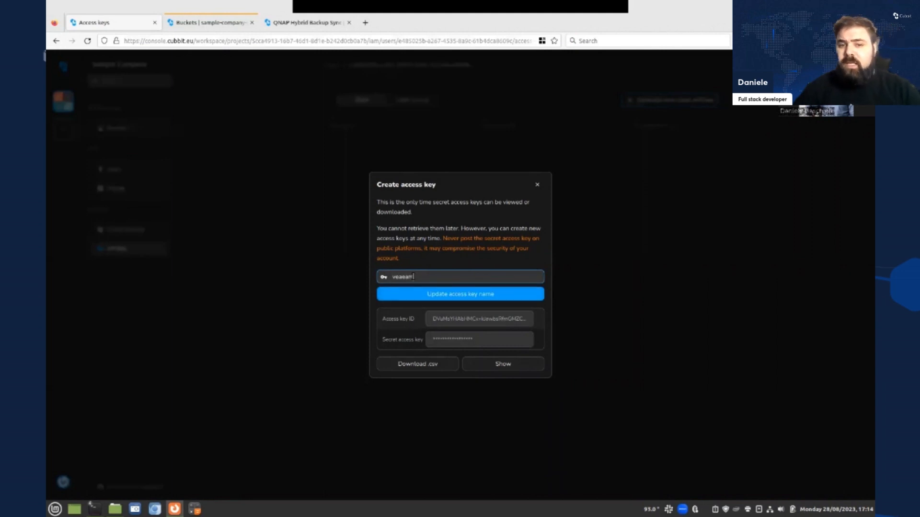
left_click(439, 293)
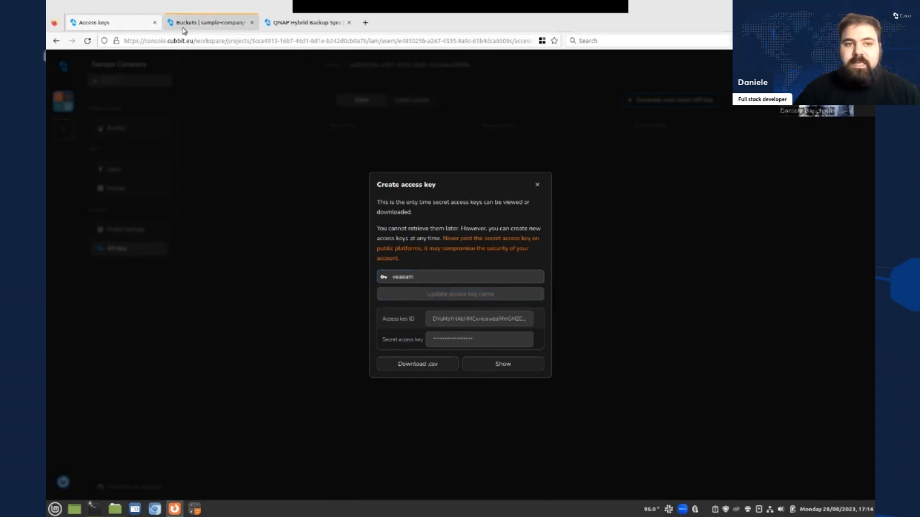
Step: Return to the Cubbit docs and read the Veeam guide's instructions for creating an S3-compatible object storage backup repository
left_click(206, 23)
left_click(326, 22)
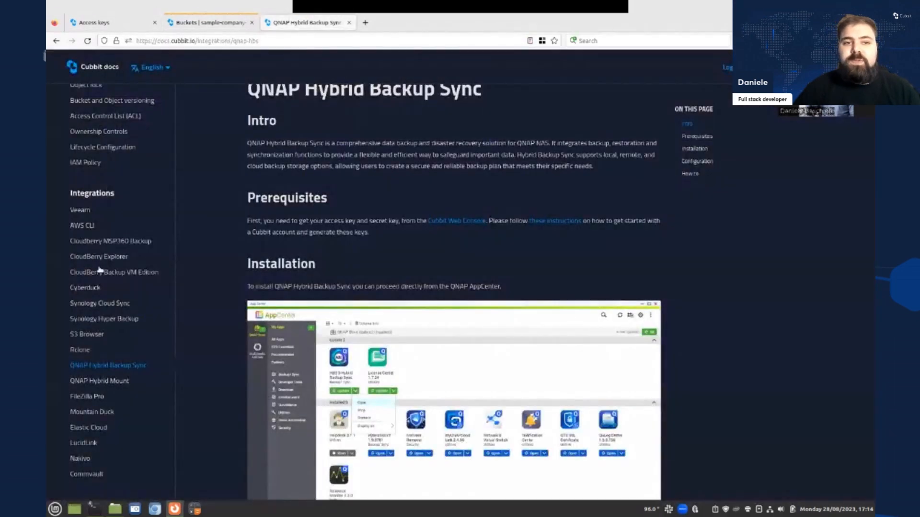
left_click(81, 210)
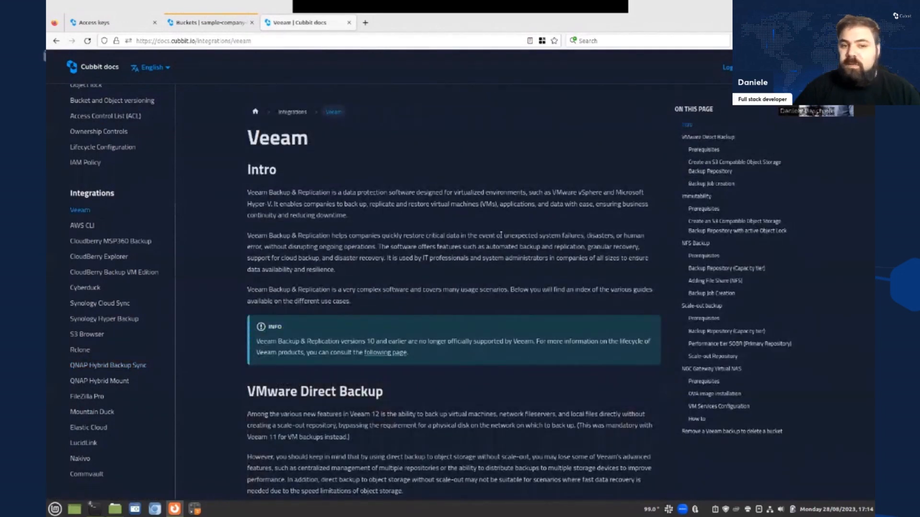
scroll(500, 235, "down", 15)
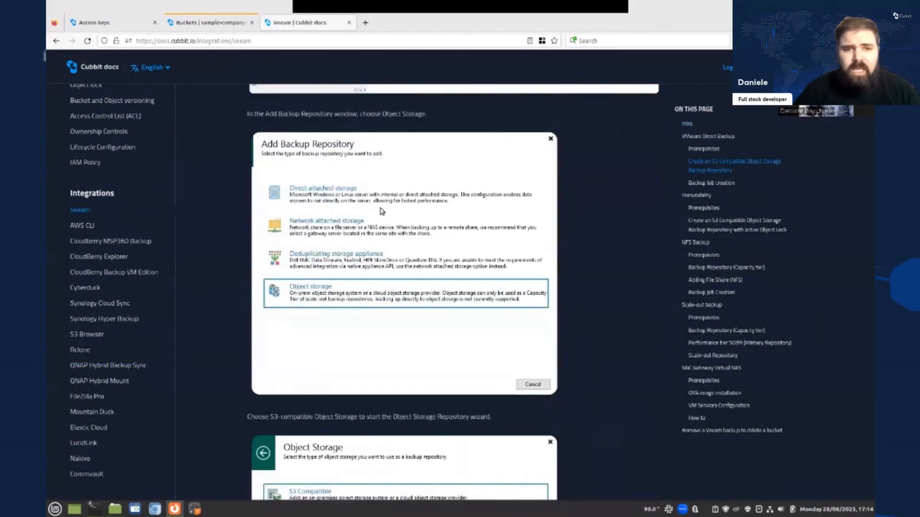
scroll(353, 214, "up", 2)
scroll(416, 288, "down", 6)
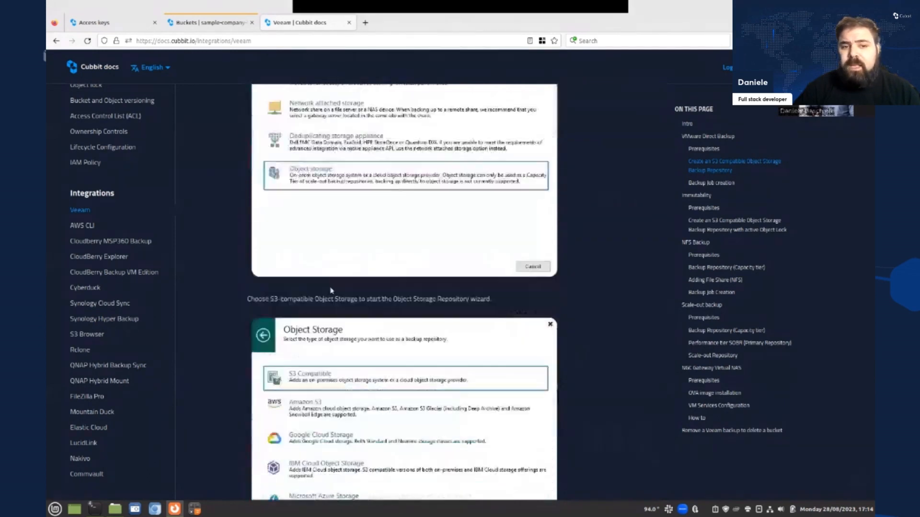
scroll(371, 297, "down", 14)
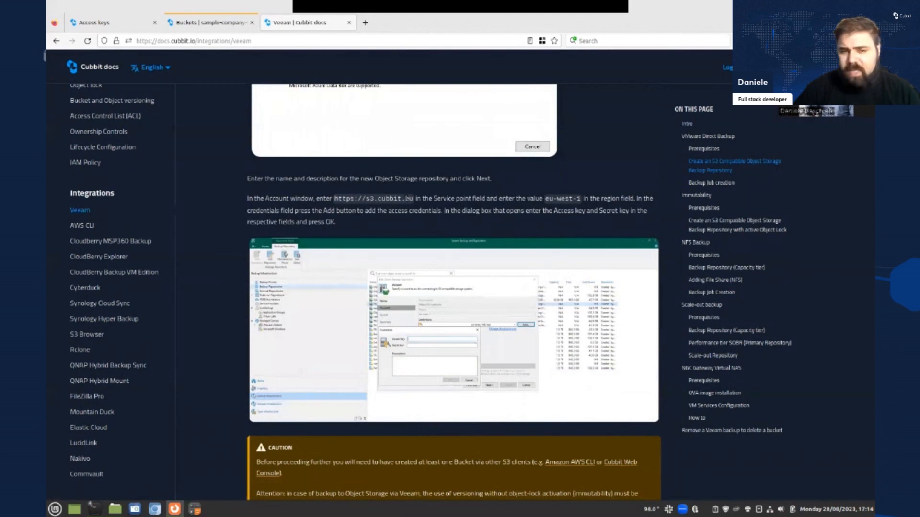
Step: Highlight the eu-west-1 region value in the Veeam guide and open the account credentials screenshot in a new browser tab
left_click_drag(545, 198, 584, 197)
left_click(583, 198)
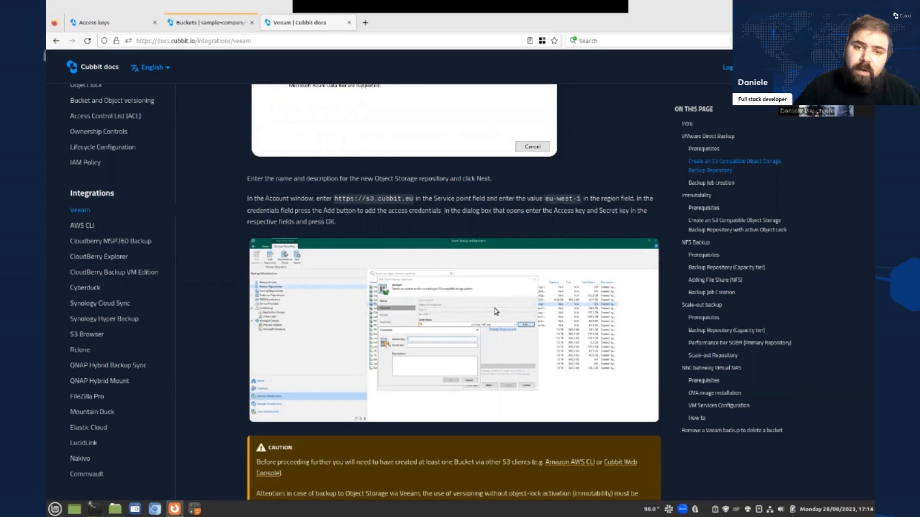
right_click(422, 343)
left_click(456, 350)
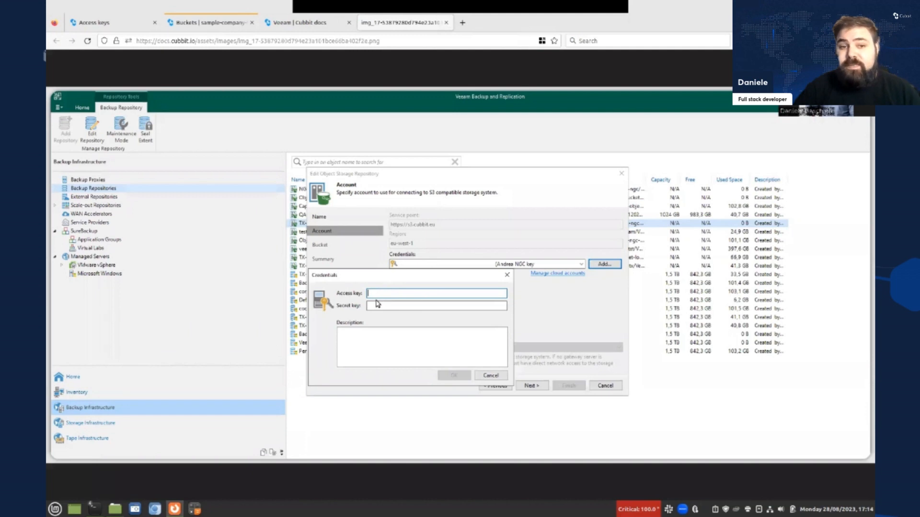
Step: Return to the console, close the new access key's details and reload the project's API key list
left_click(77, 21)
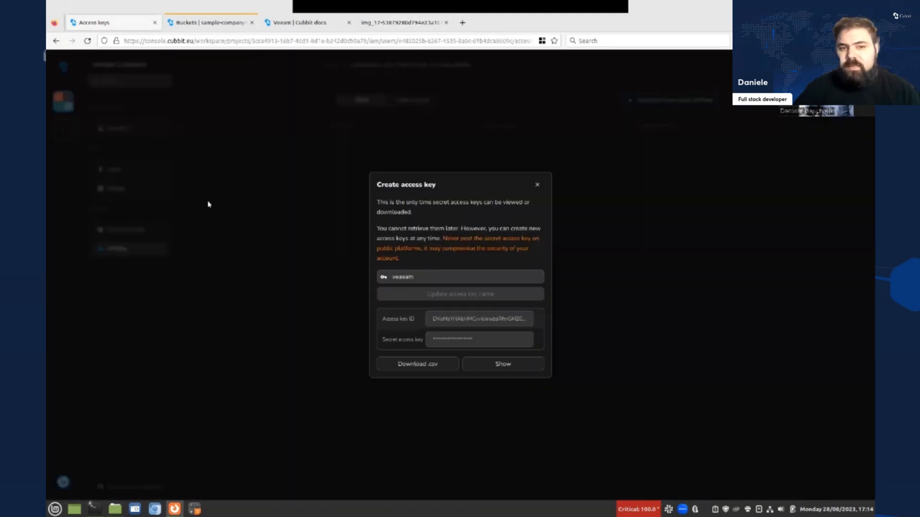
left_click(537, 185)
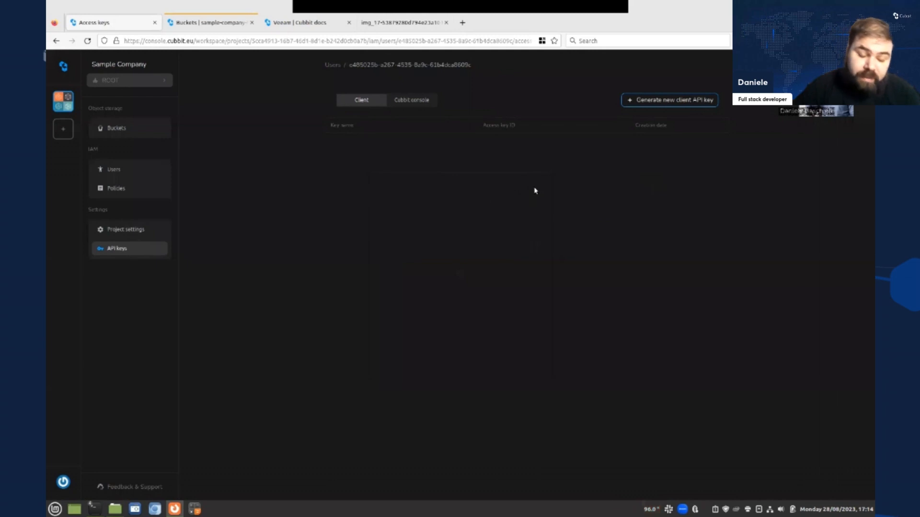
left_click(134, 232)
left_click(120, 249)
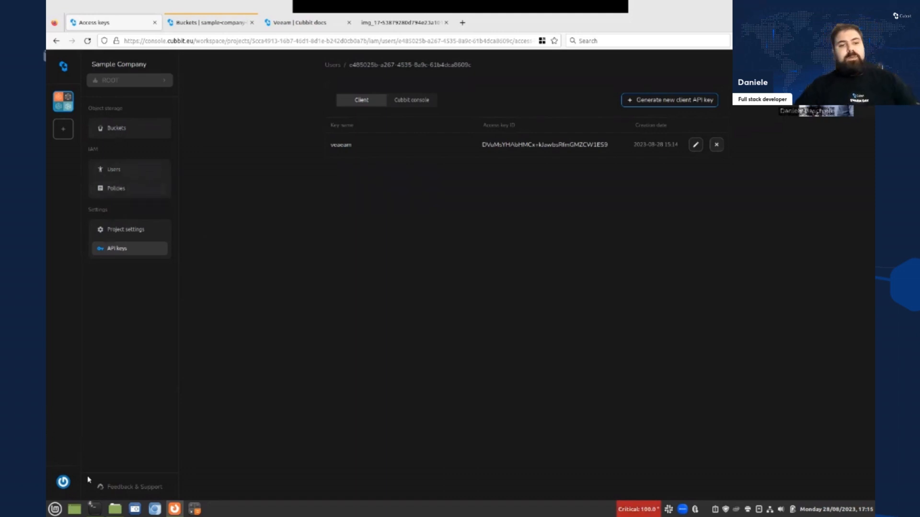
Step: Open the account's profile settings and point out the authentication app setting for two-factor authentication
left_click(62, 482)
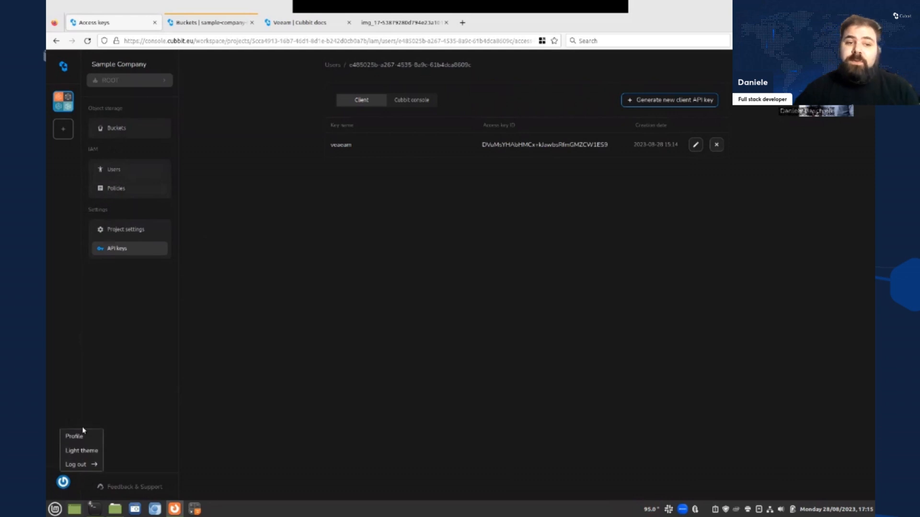
left_click(72, 437)
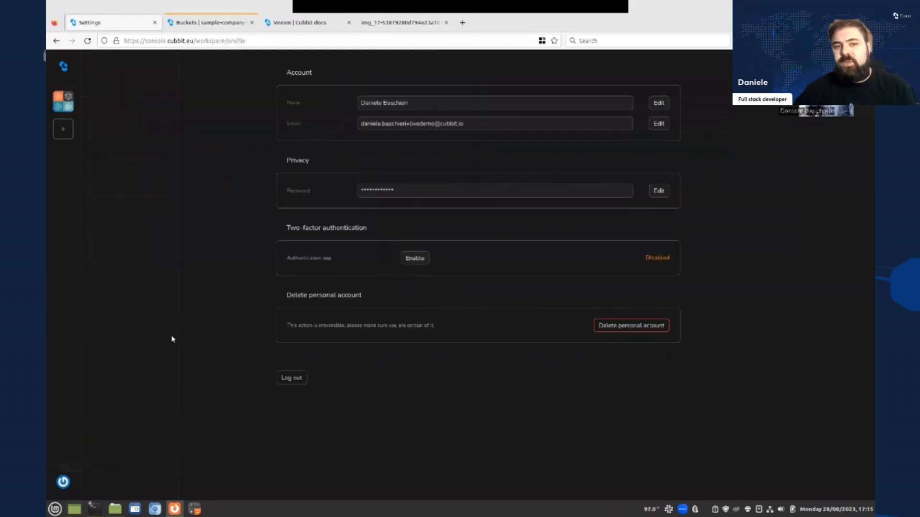
left_click_drag(305, 261, 281, 257)
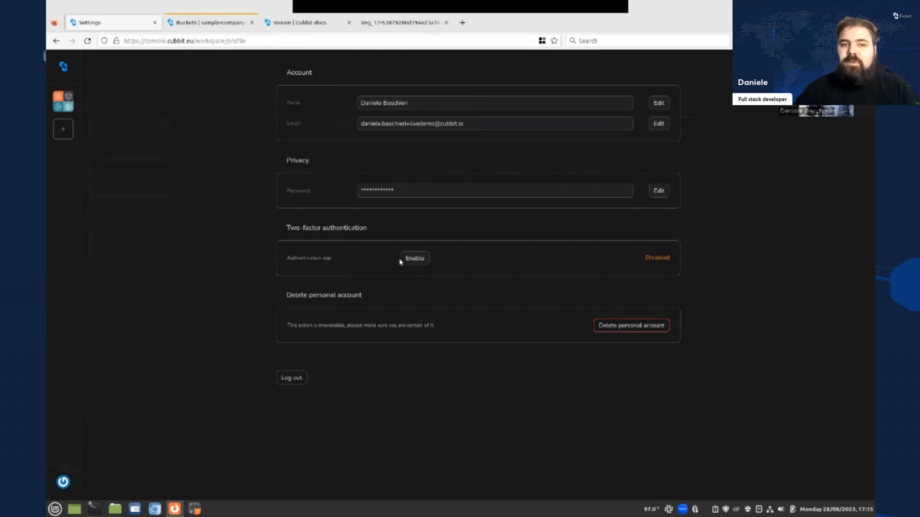
Step: Walk through the app-based two-factor authentication setup, reviewing the recovery codes and QR code page, and cancel before enabling it
left_click(413, 259)
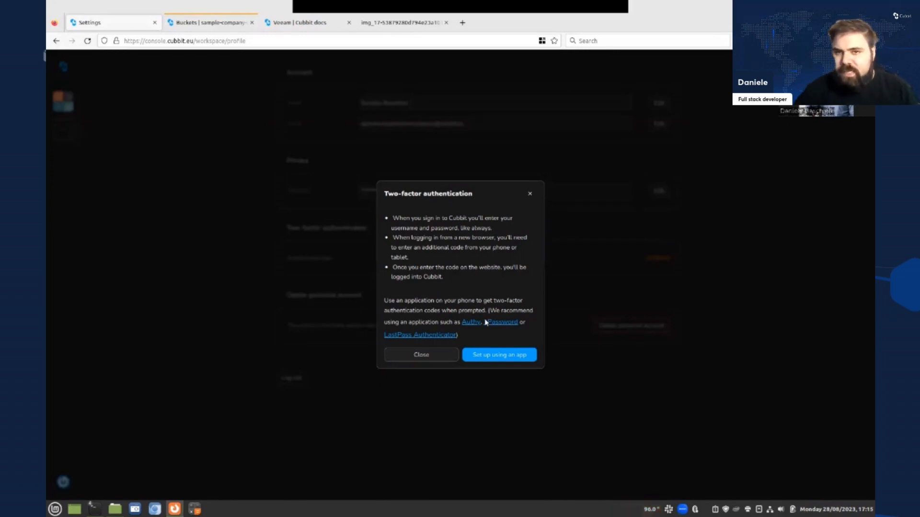
left_click(489, 357)
scroll(450, 266, "down", 2)
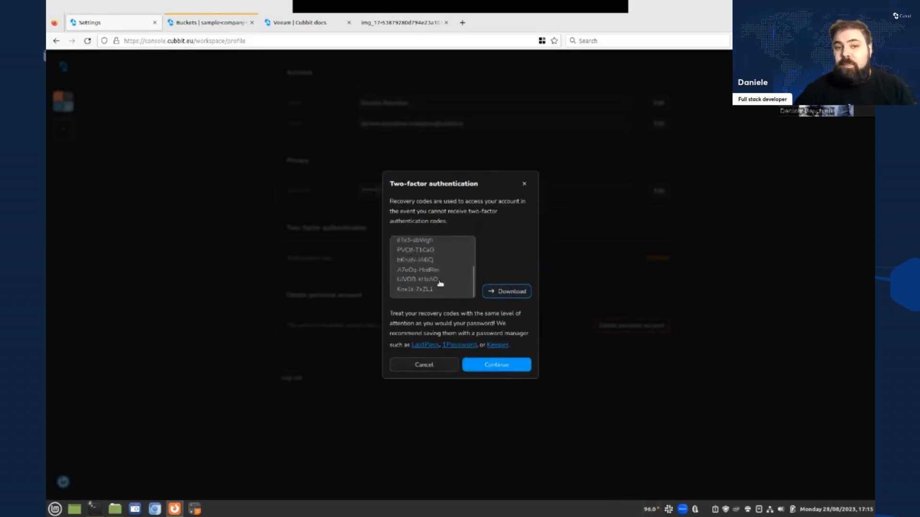
left_click(489, 368)
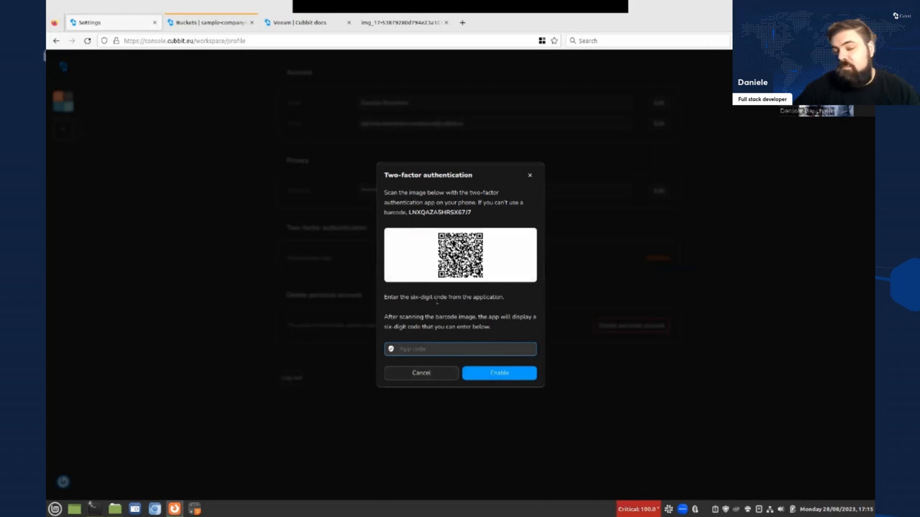
left_click(411, 376)
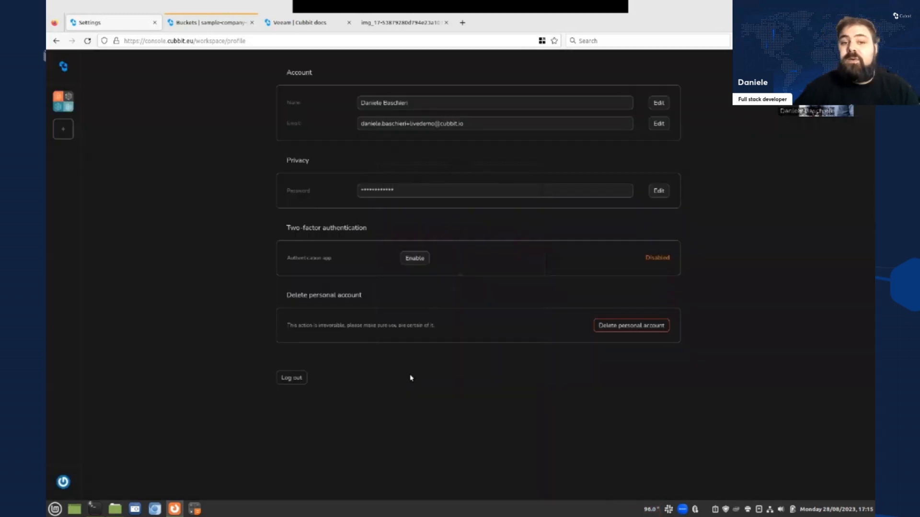